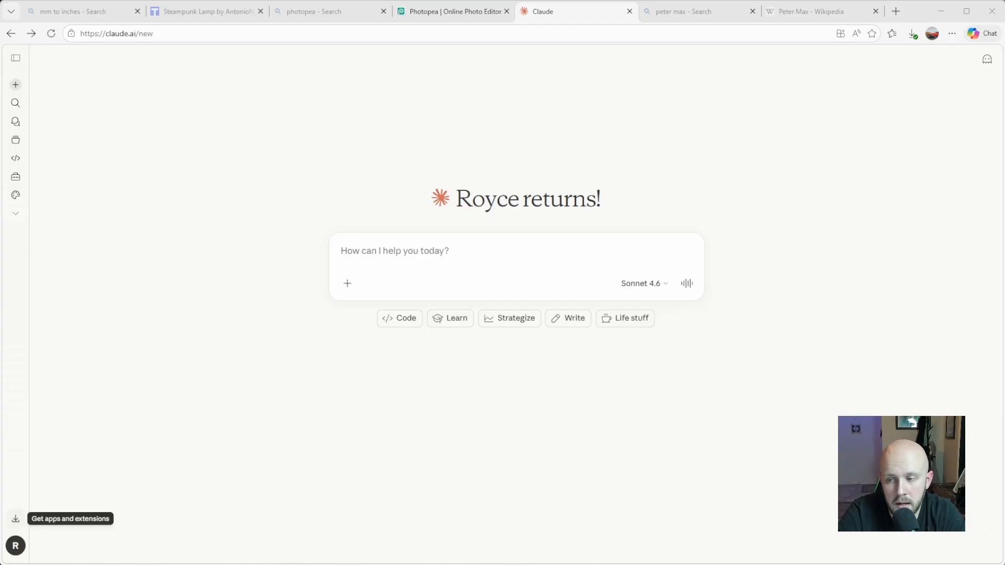
- Open Claude's apps and extensions page and start installing the Claude add-in for Excel
{"action": "left_click", "coordinate": [15, 518]}
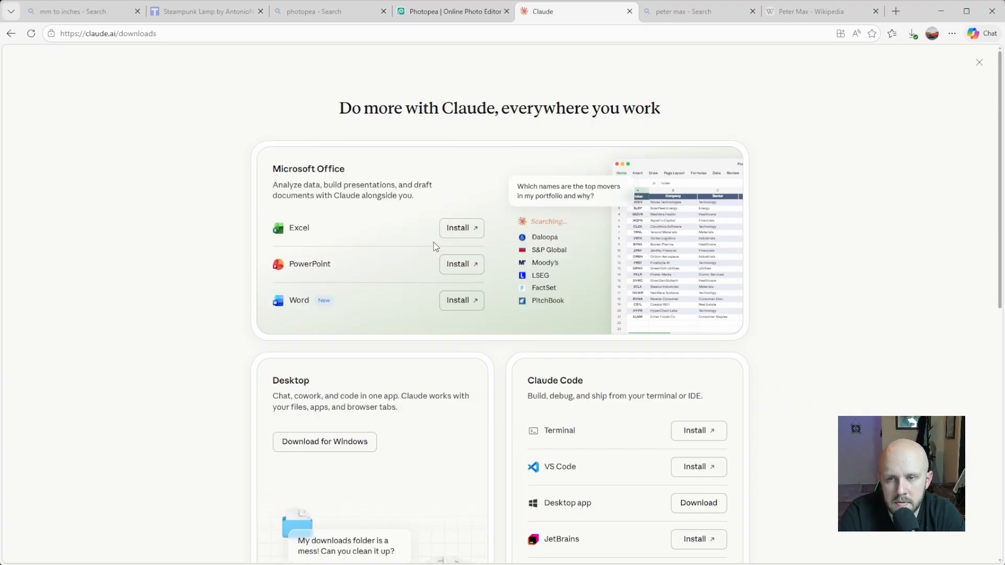
{"action": "left_click", "coordinate": [458, 228]}
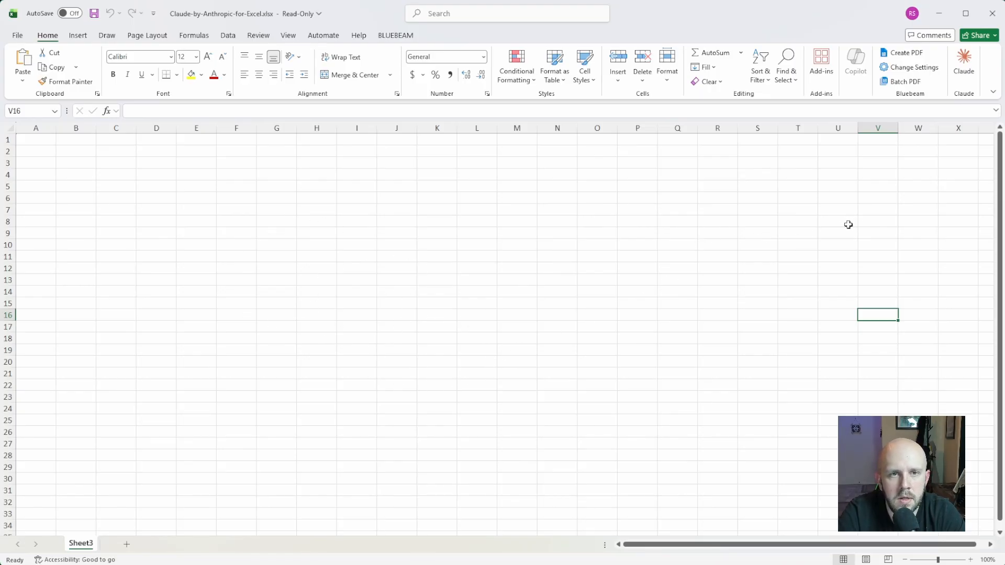
- Sign in to Claude in Excel by authorizing the Microsoft Office connection in the browser and pasting the sign-in code into the add-in
{"action": "left_click", "coordinate": [962, 74]}
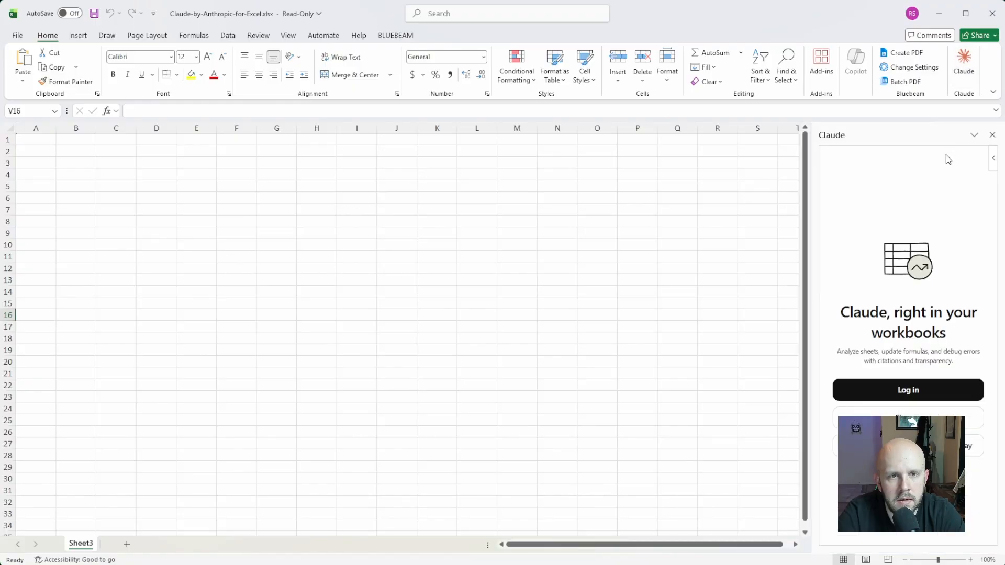
{"action": "left_click", "coordinate": [892, 382]}
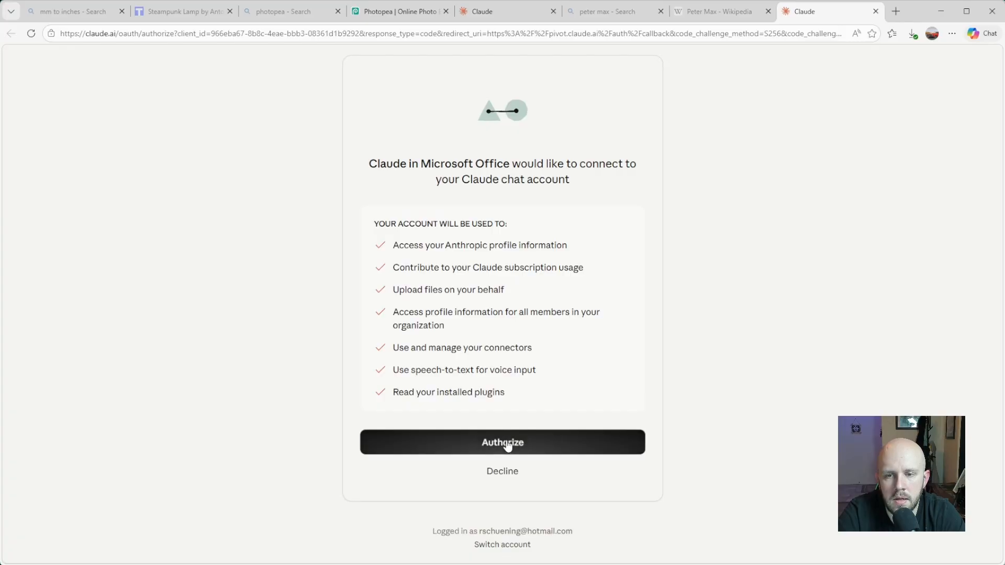
{"action": "left_click", "coordinate": [507, 443]}
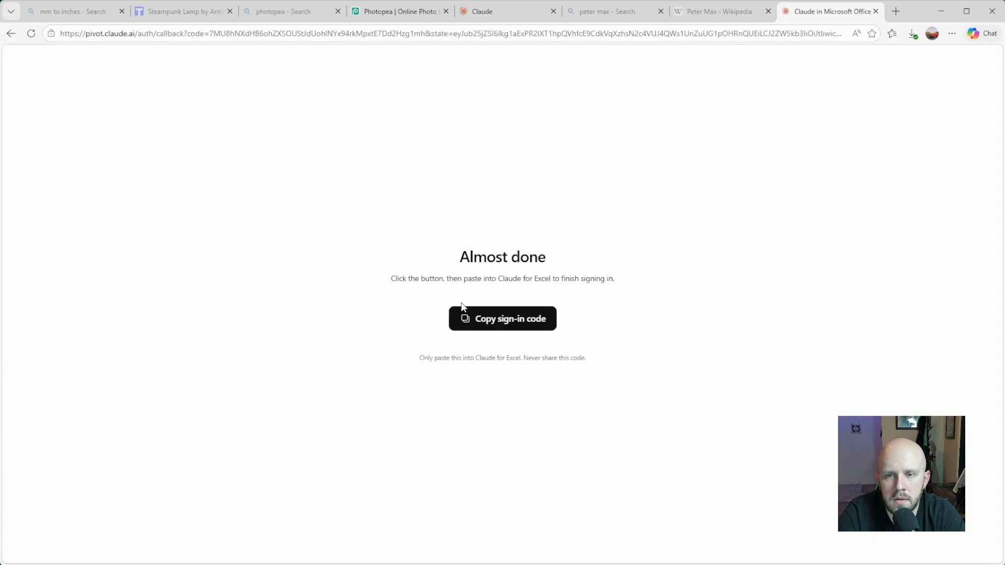
{"action": "left_click", "coordinate": [500, 321]}
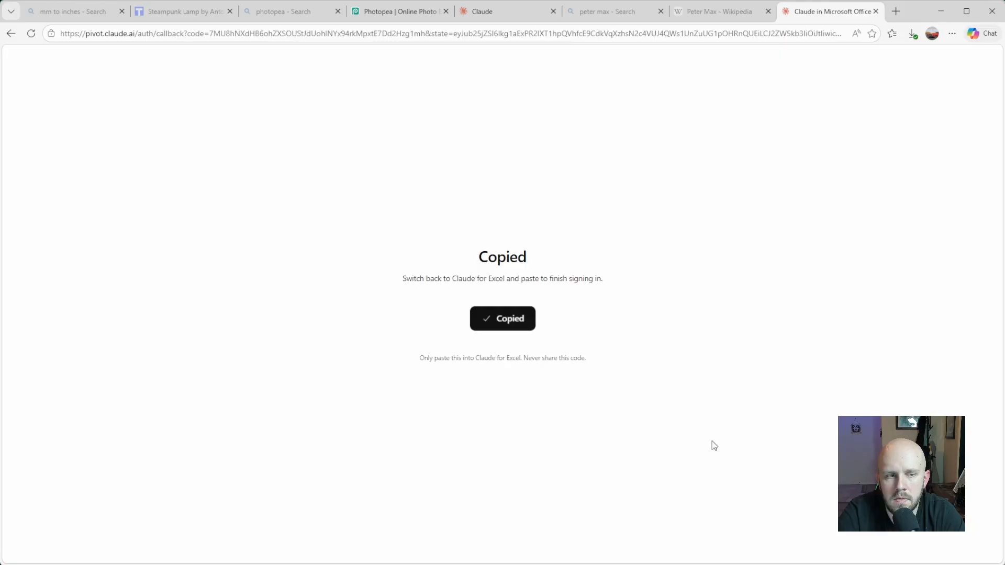
{"action": "key", "text": "alt+Tab"}
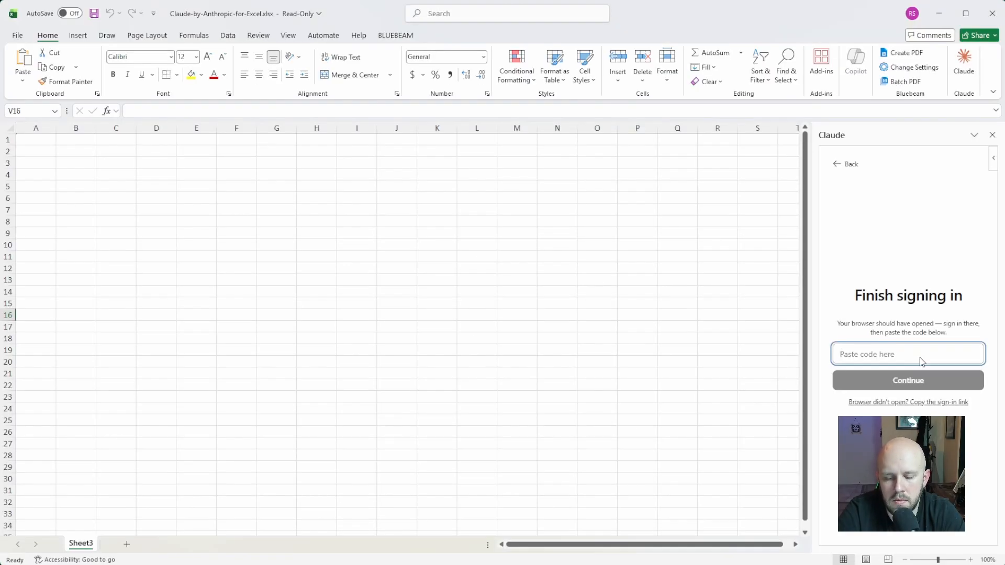
{"action": "key", "text": "ctrl+v"}
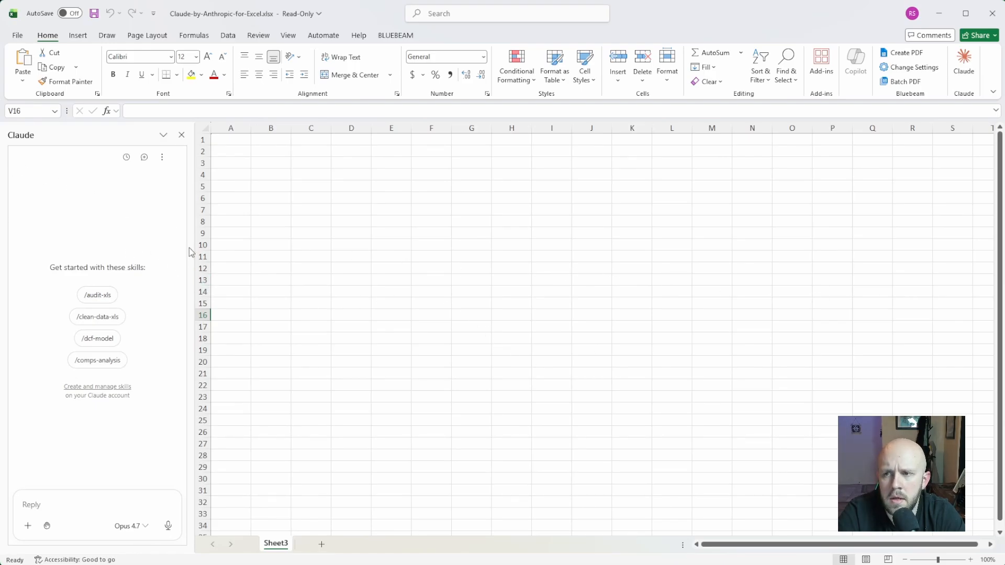
- Widen the Claude pane beside the worksheet and select cell B12
{"action": "left_click_drag", "start_coordinate": [192, 247], "coordinate": [278, 251]}
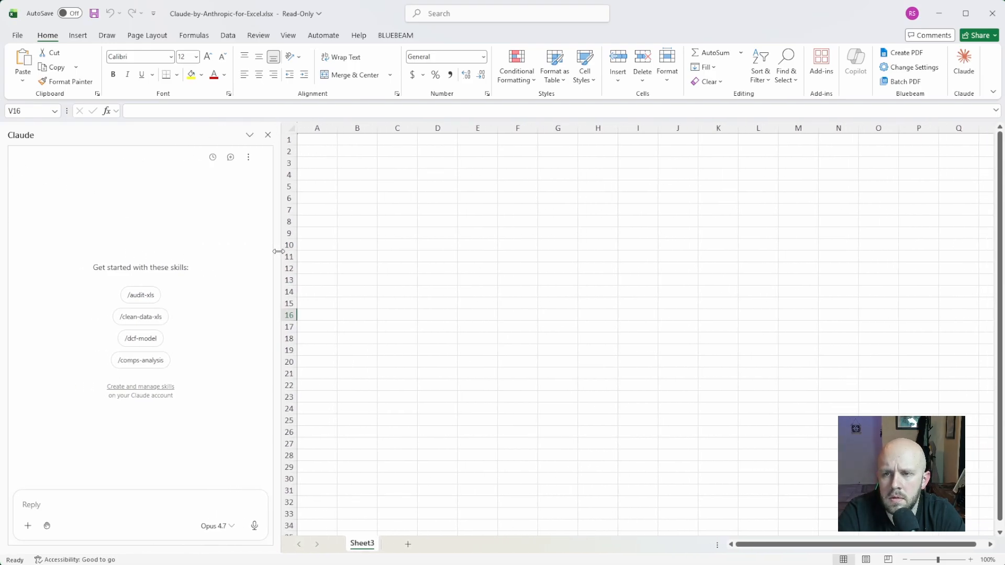
{"action": "left_click", "coordinate": [366, 270]}
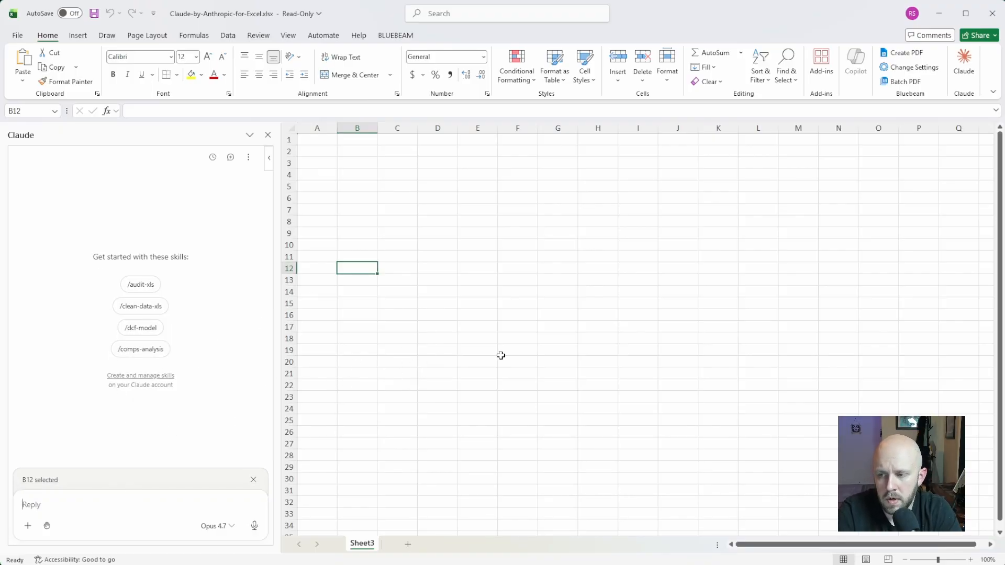
{"action": "type", "text": "c"}
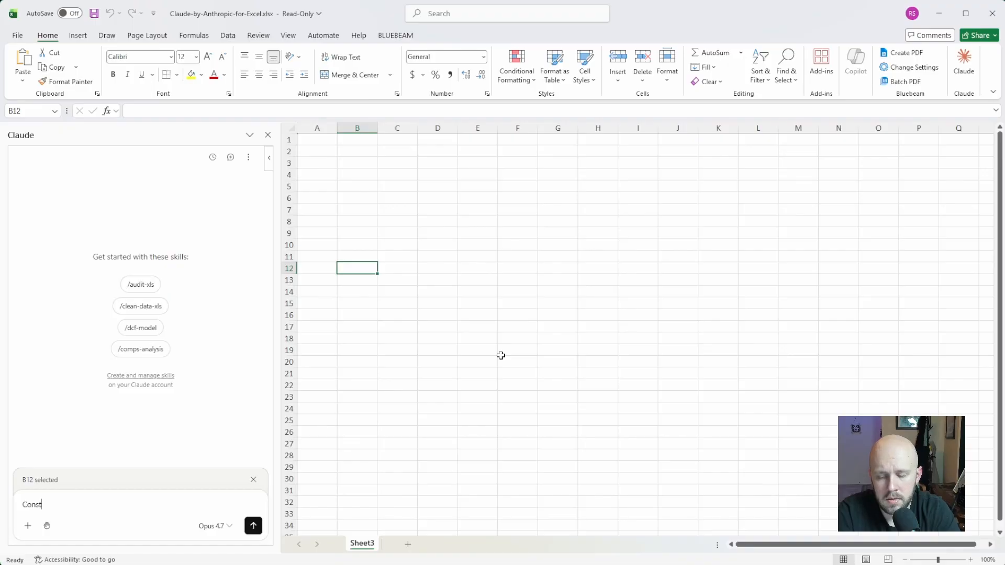
{"action": "type", "text": "o"}
{"action": "key", "text": "BackSpace"}
{"action": "key", "text": "BackSpace"}
{"action": "type", "text": "I"}
{"action": "key", "text": "BackSpace"}
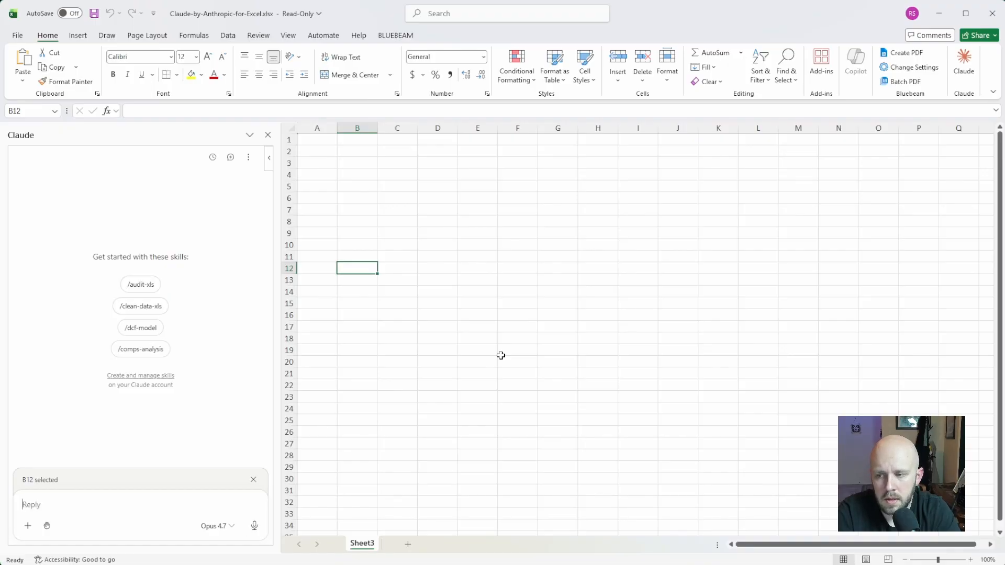
- Send Claude the prompt "Please make me a construction estimation worksheet that includes materials, labor, and markups. Also show gross margin percentages."
{"action": "type", "text": "P"}
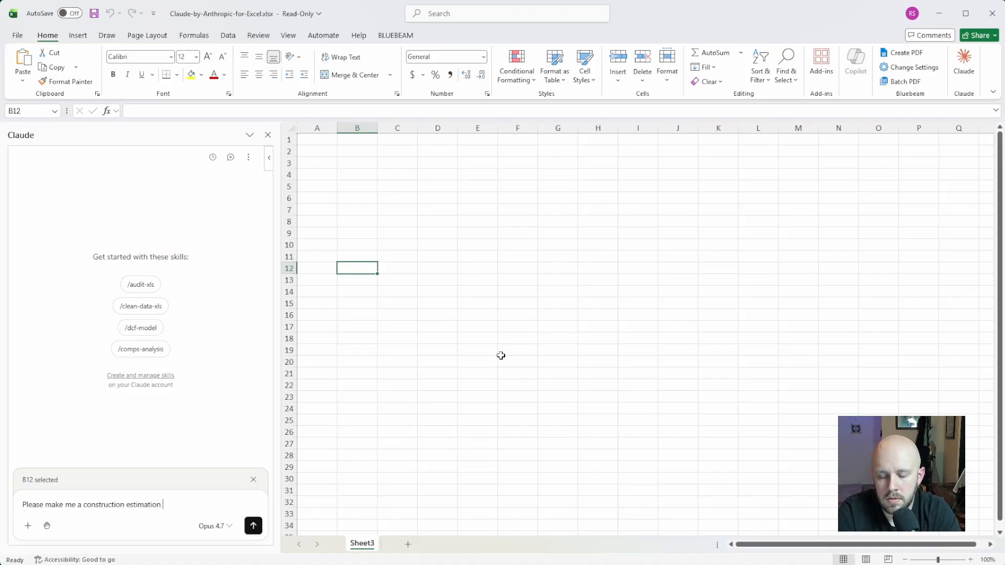
{"action": "type", "text": "rksheet that inc"}
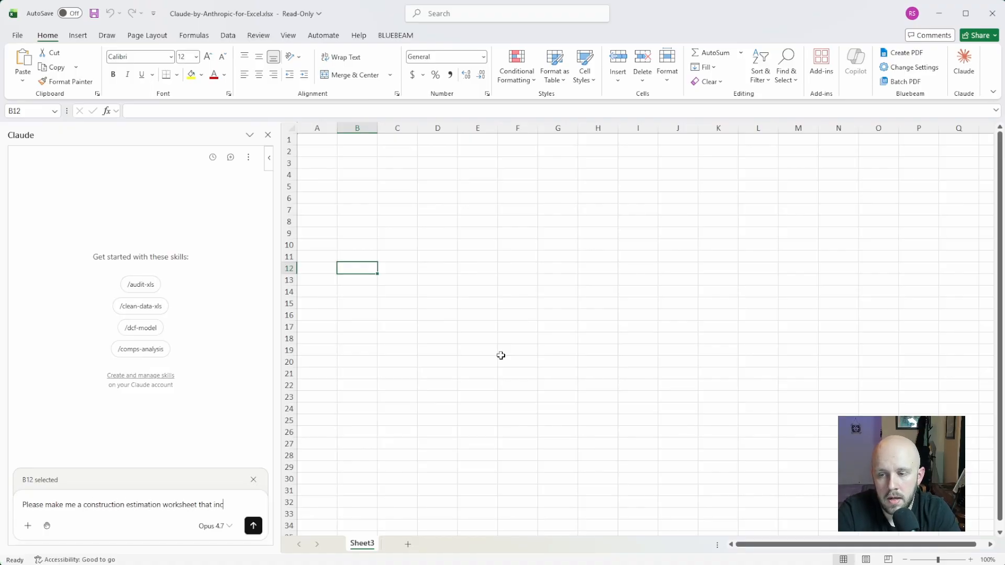
{"action": "type", "text": "ludes materials,"}
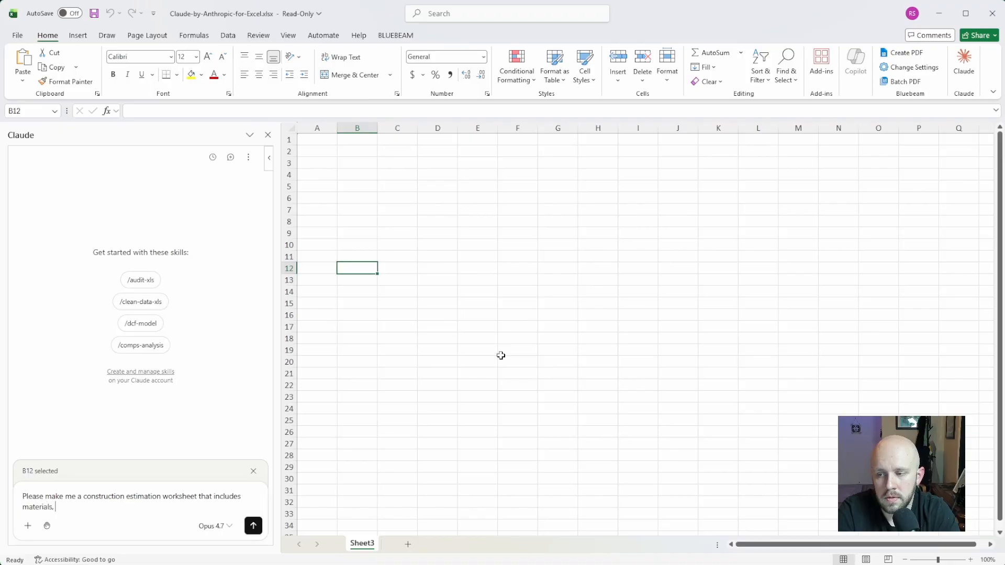
{"action": "type", "text": " labor, and markup"}
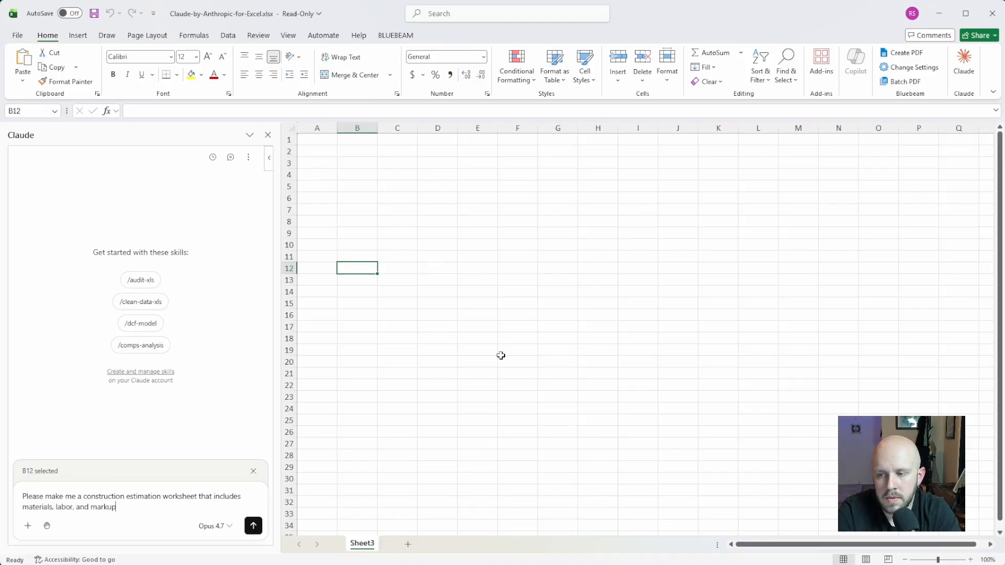
{"action": "type", "text": "s. Also show gros"}
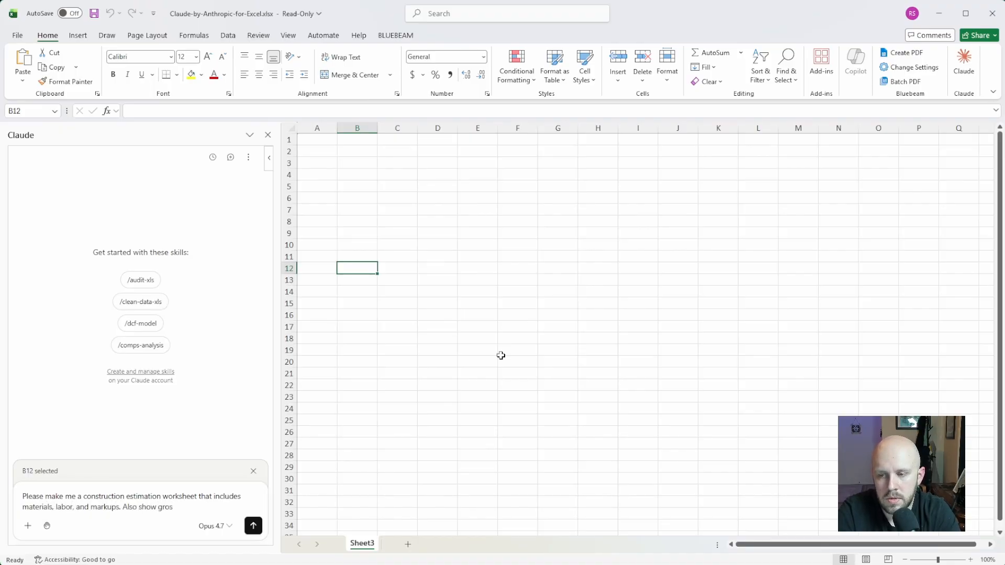
{"action": "type", "text": "s margin percentages."}
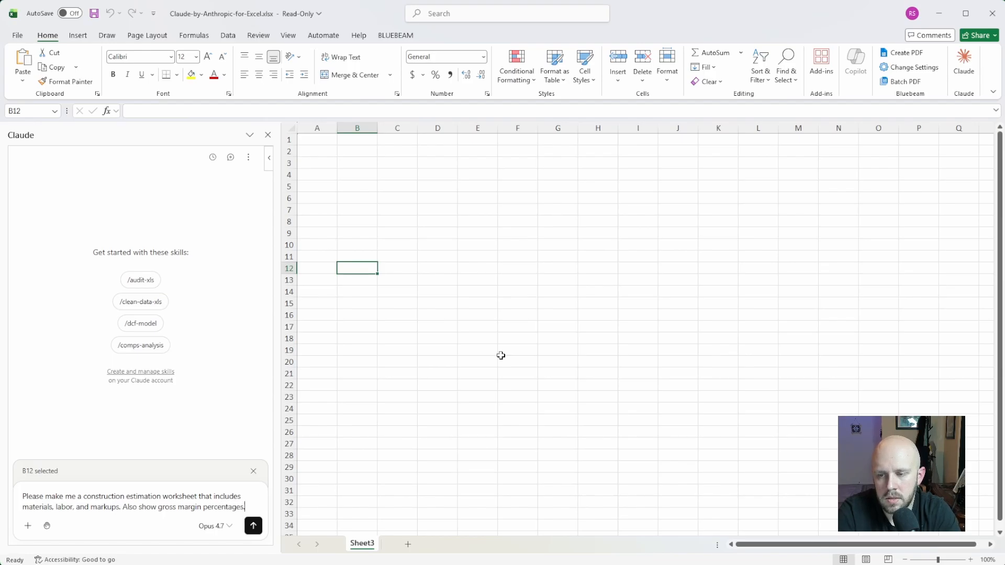
{"action": "key", "text": "Return"}
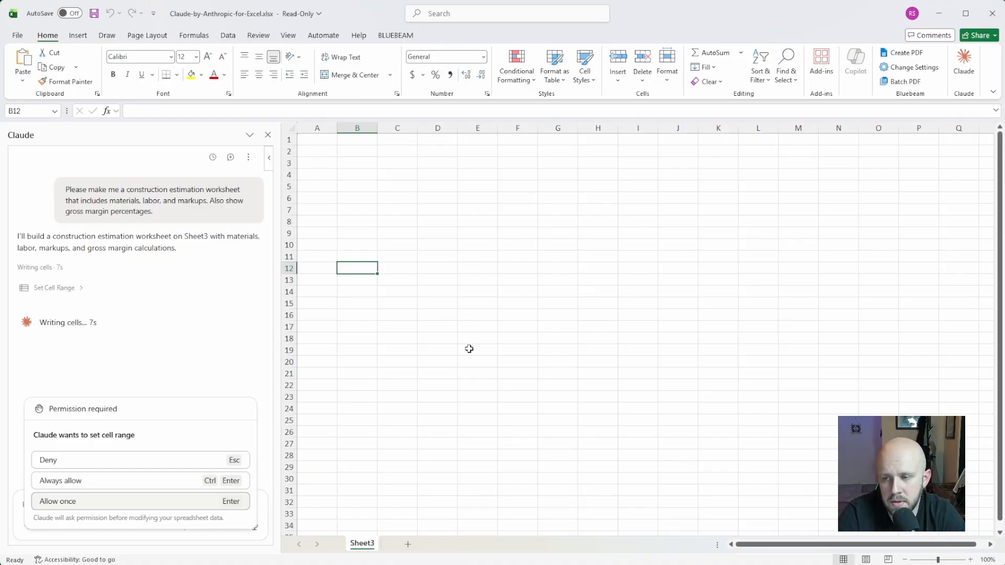
- Allow each of Claude's requested cell range and column width edits once so it builds the estimate
{"action": "key", "text": "Return"}
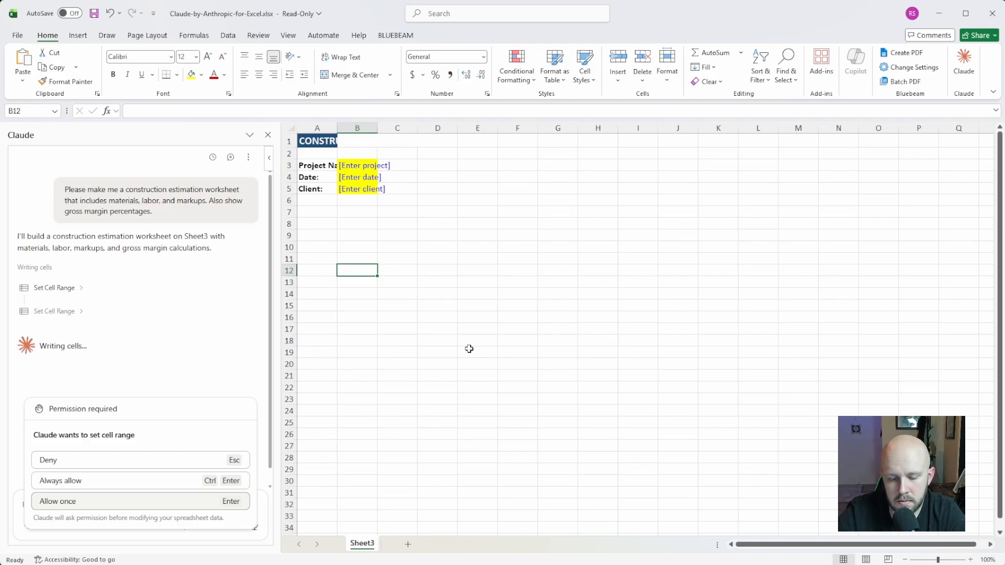
{"action": "key", "text": "Return"}
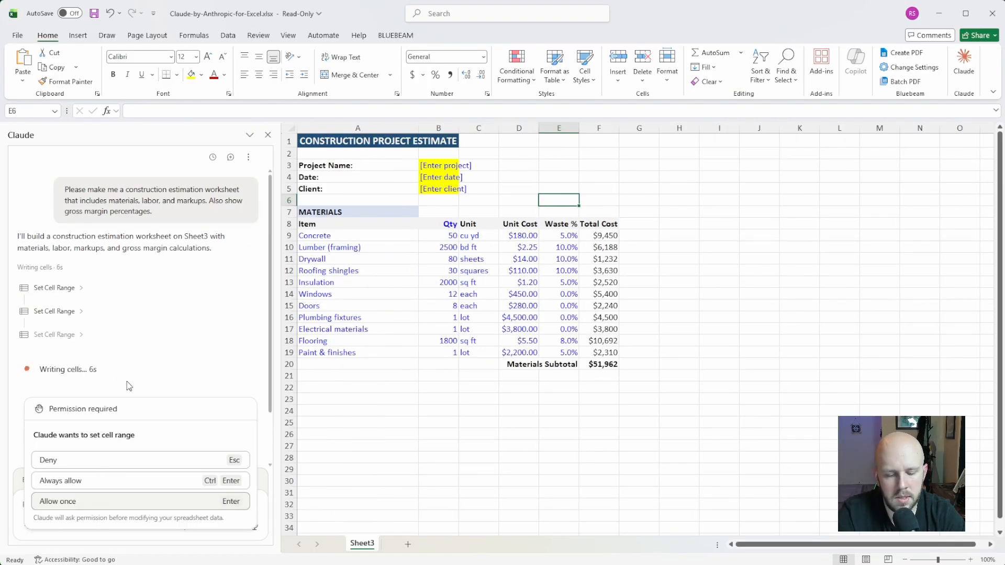
{"action": "left_click", "coordinate": [101, 501]}
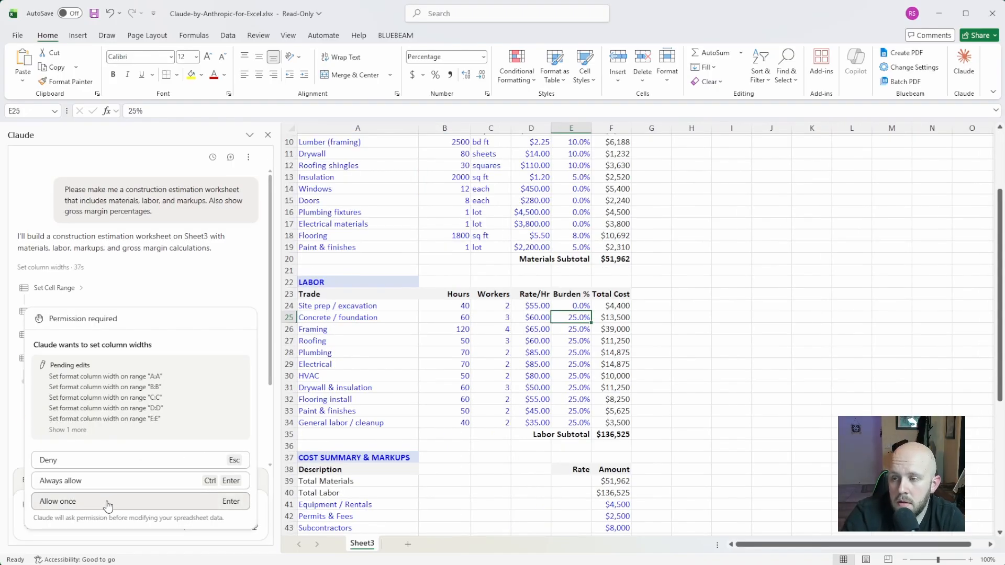
{"action": "left_click", "coordinate": [107, 503]}
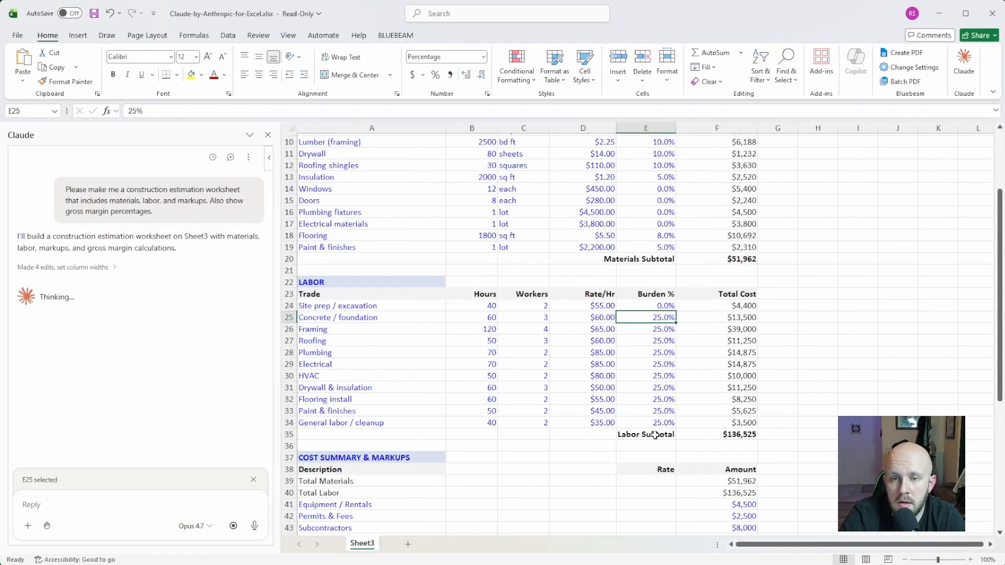
- Look over the whole generated construction estimate, from the project header through to the margin analysis
{"action": "scroll", "coordinate": [643, 409], "scroll_direction": "up", "scroll_amount": 3}
{"action": "scroll", "coordinate": [636, 377], "scroll_direction": "down", "scroll_amount": 9}
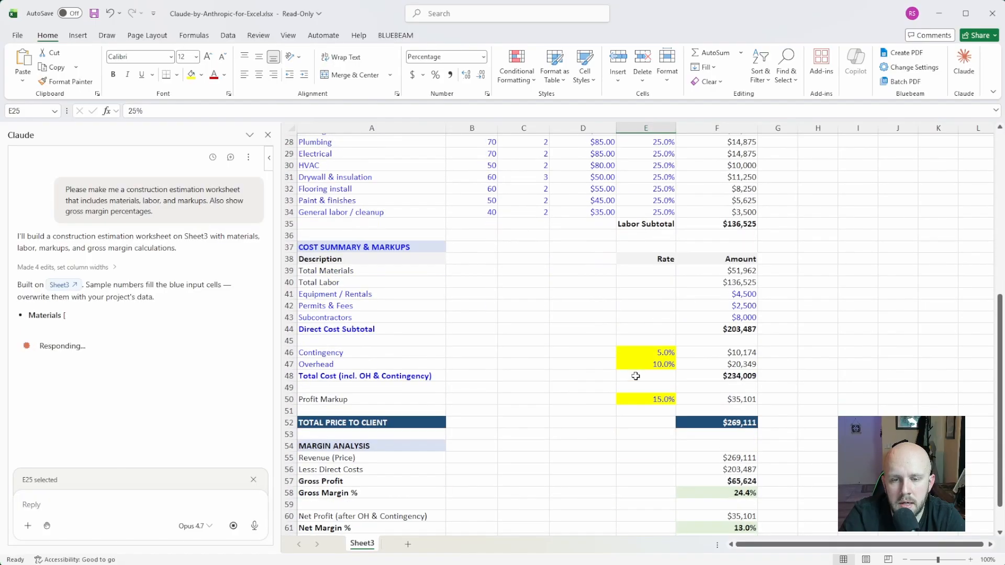
{"action": "scroll", "coordinate": [635, 376], "scroll_direction": "down", "scroll_amount": 4}
{"action": "scroll", "coordinate": [635, 376], "scroll_direction": "up", "scroll_amount": 13}
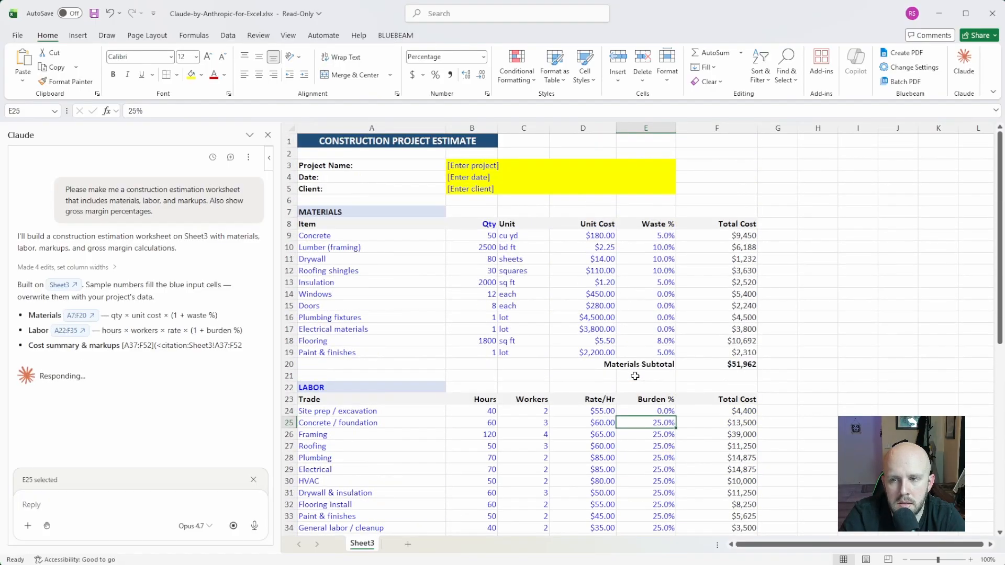
{"action": "scroll", "coordinate": [635, 376], "scroll_direction": "down", "scroll_amount": 6}
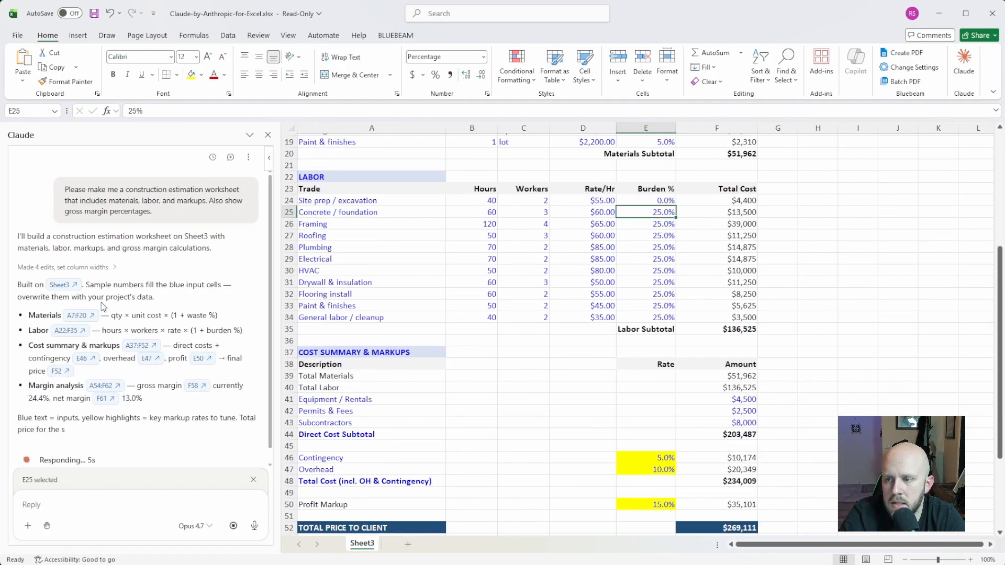
{"action": "scroll", "coordinate": [445, 371], "scroll_direction": "up", "scroll_amount": 6}
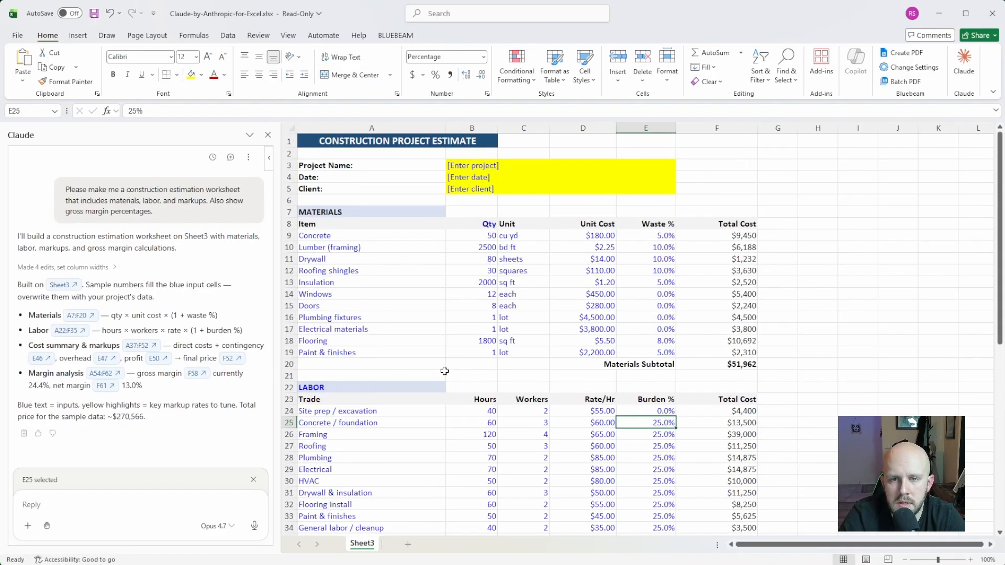
- Examine the estimate section by section: title, materials, labor, cost summary and markup rates, and margin analysis
{"action": "left_click", "coordinate": [401, 141]}
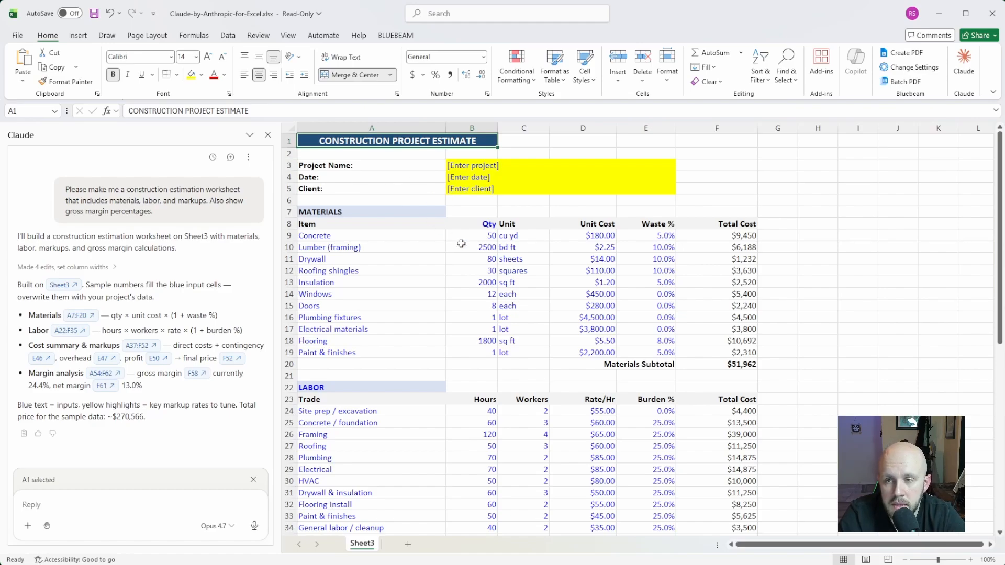
{"action": "scroll", "coordinate": [411, 288], "scroll_direction": "down", "scroll_amount": 1}
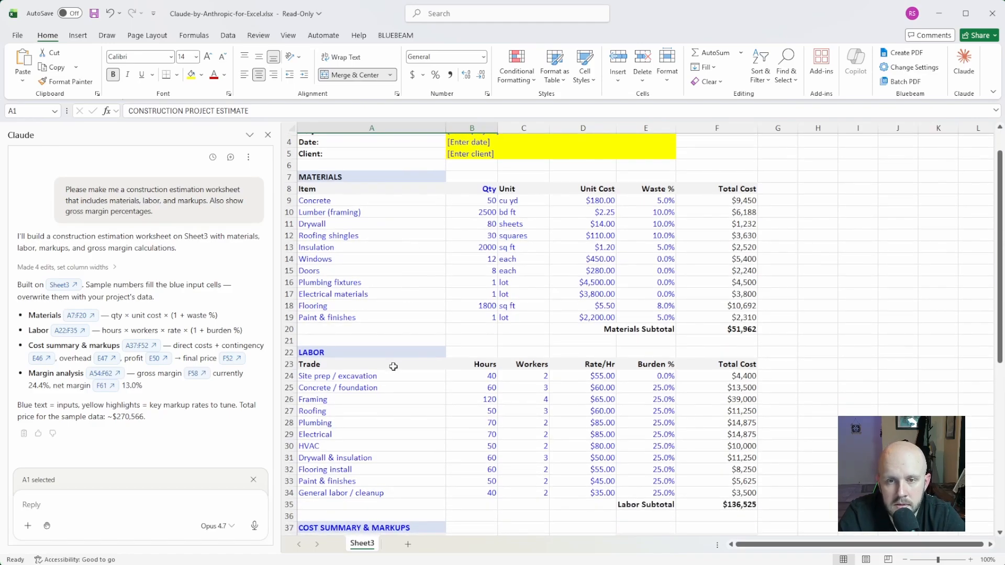
{"action": "scroll", "coordinate": [437, 342], "scroll_direction": "down", "scroll_amount": 1}
{"action": "left_click", "coordinate": [355, 168]}
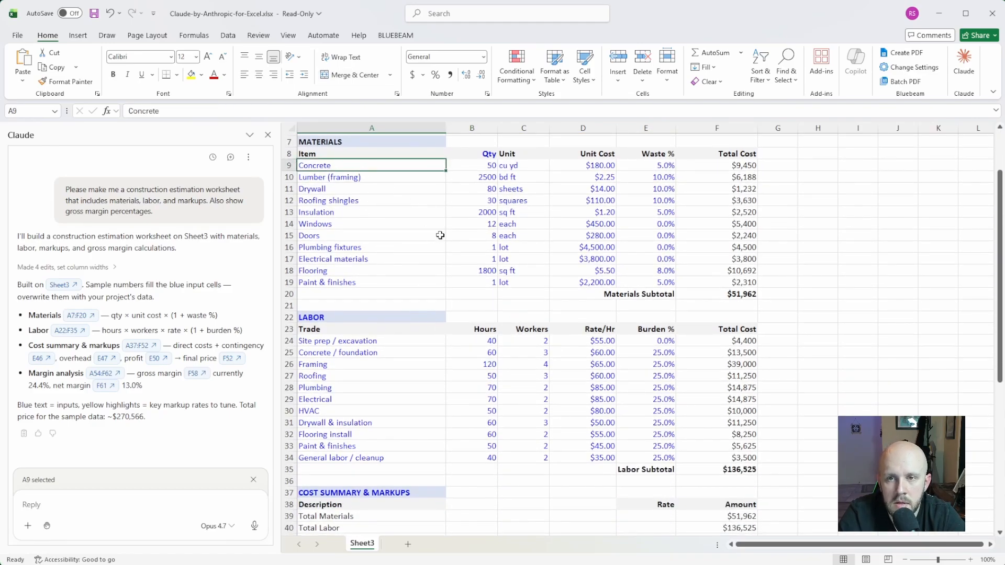
{"action": "scroll", "coordinate": [419, 316], "scroll_direction": "down", "scroll_amount": 1}
{"action": "left_click", "coordinate": [397, 342]}
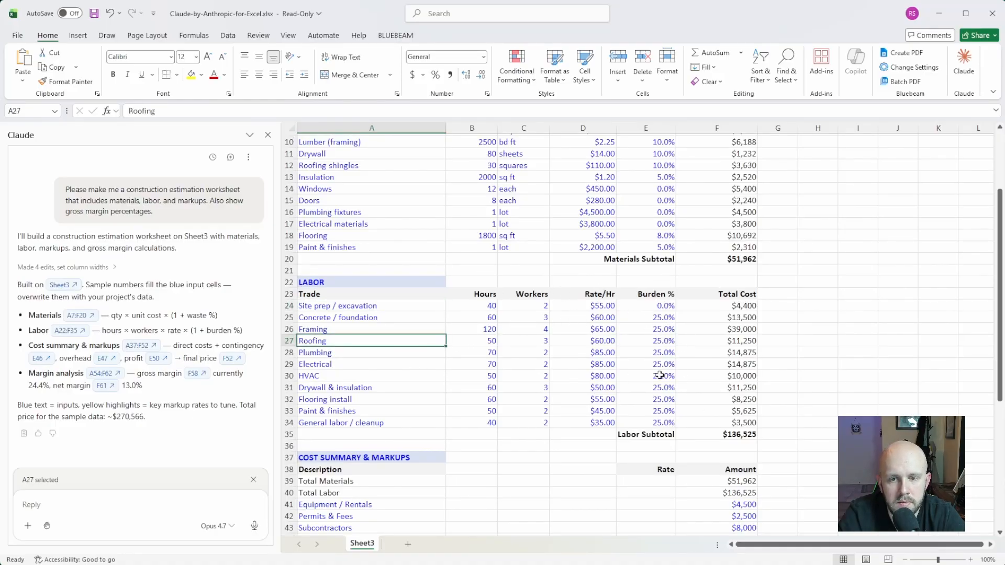
{"action": "scroll", "coordinate": [573, 387], "scroll_direction": "down", "scroll_amount": 4}
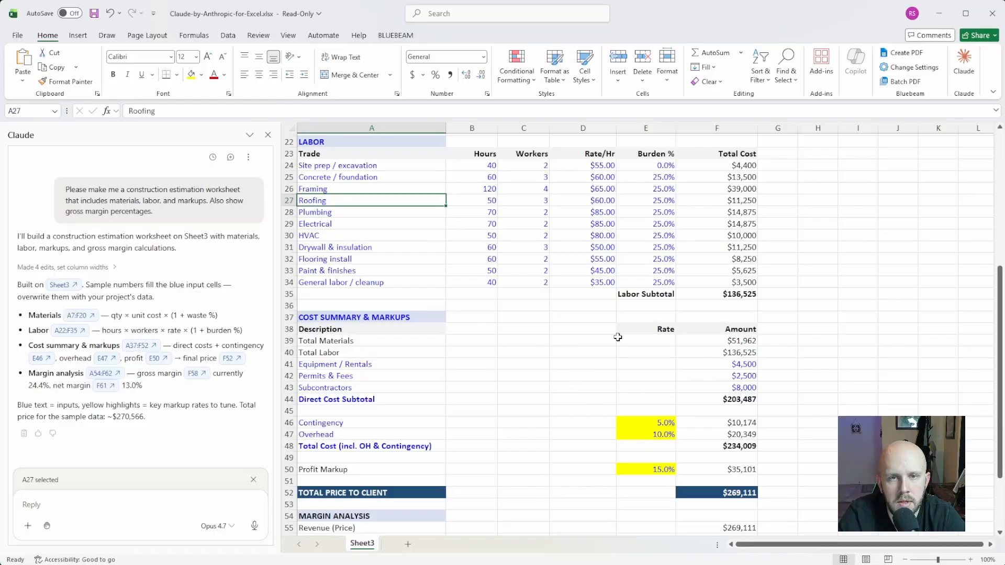
{"action": "scroll", "coordinate": [540, 419], "scroll_direction": "down", "scroll_amount": 2}
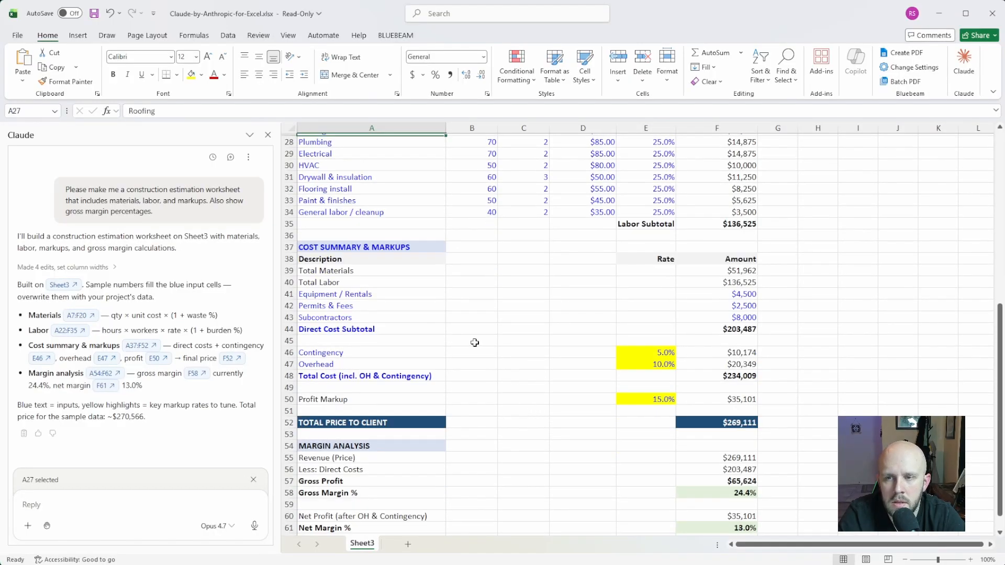
{"action": "scroll", "coordinate": [472, 330], "scroll_direction": "down", "scroll_amount": 1}
{"action": "left_click", "coordinate": [424, 234]}
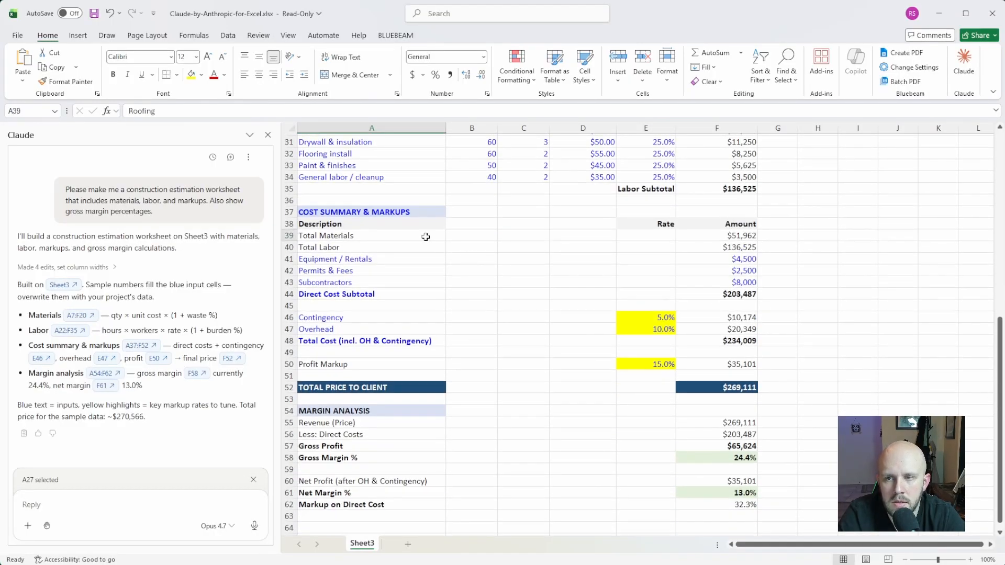
{"action": "left_click", "coordinate": [673, 236]}
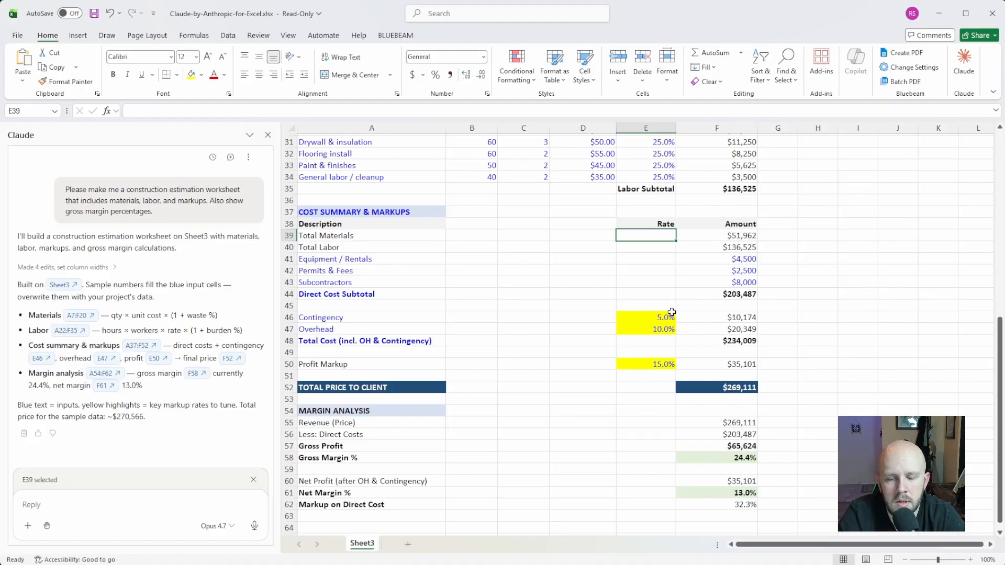
- Try a rate of 55 for Total Materials in E39 and check the formulas behind the materials, labor and equipment amounts
{"action": "type", "text": "55"}
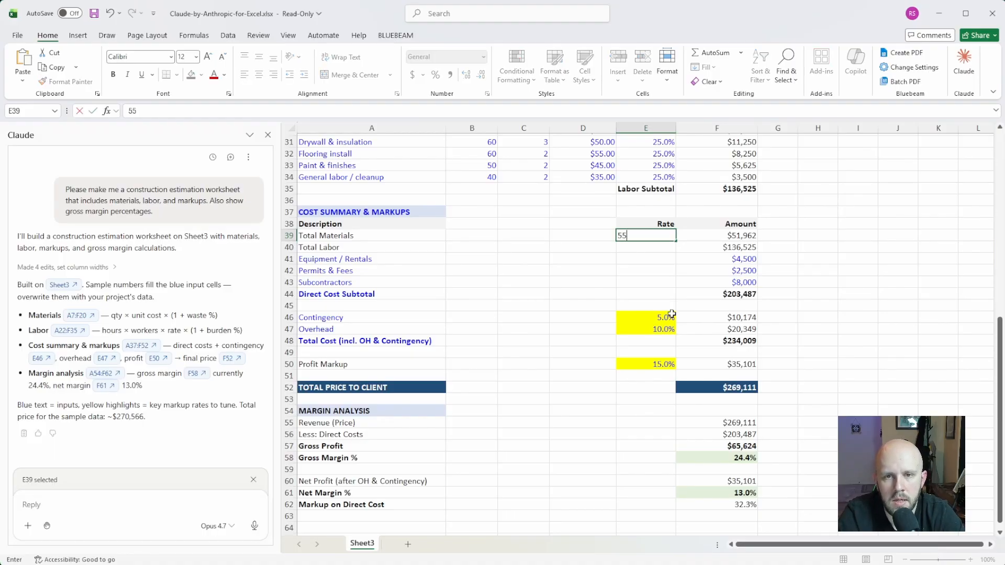
{"action": "key", "text": "Return"}
{"action": "left_click", "coordinate": [706, 263]}
{"action": "left_click", "coordinate": [704, 247]}
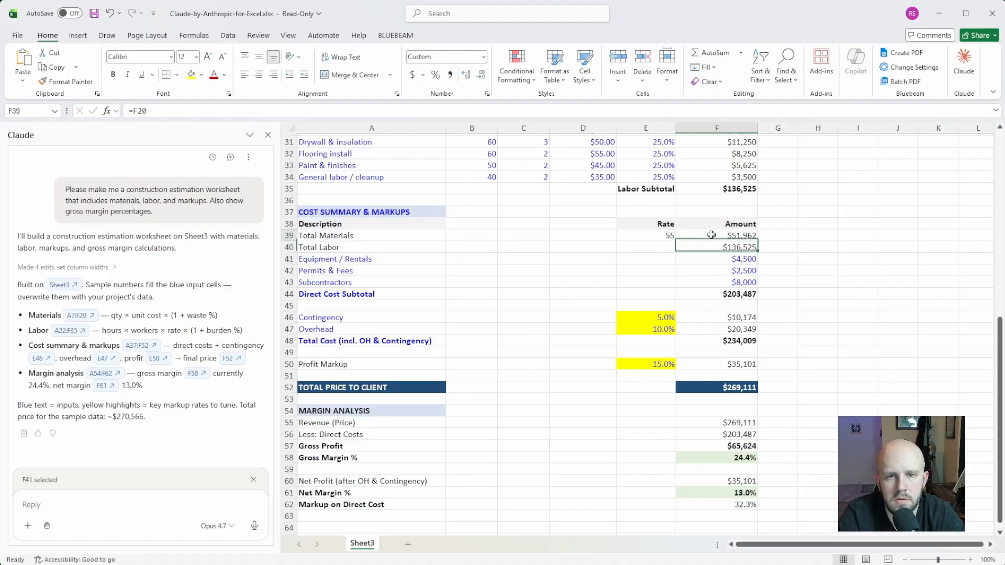
{"action": "left_click", "coordinate": [711, 235]}
{"action": "left_click", "coordinate": [713, 247]}
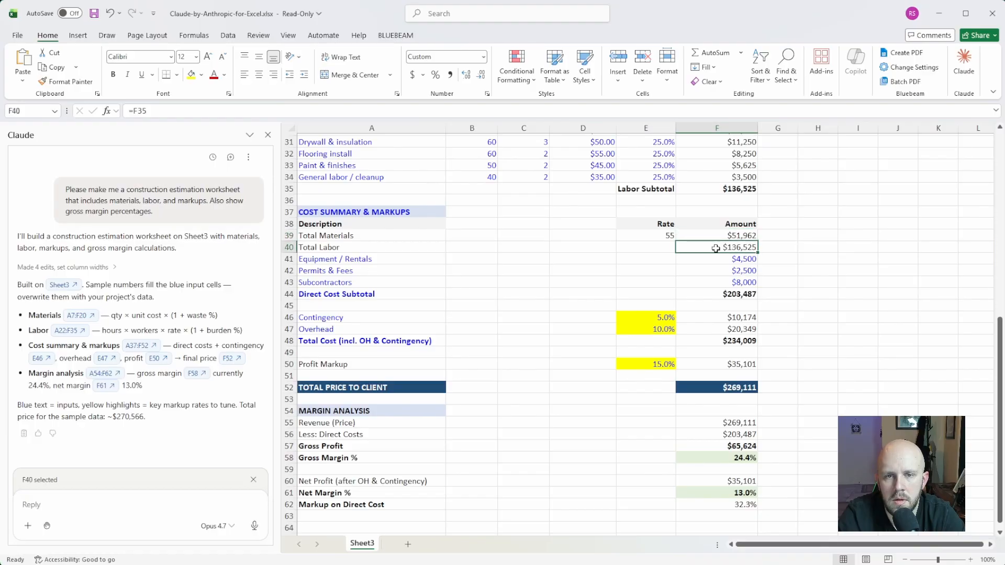
{"action": "left_click", "coordinate": [712, 259]}
{"action": "left_click", "coordinate": [652, 231]}
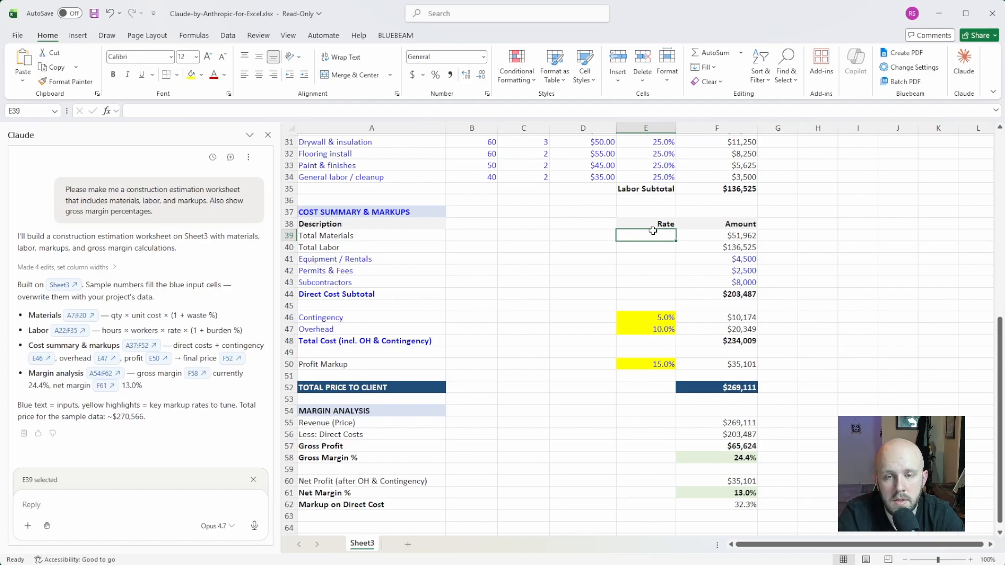
- Set the Contingency rate to 10% and the Overhead rate to 50% in the cost summary
{"action": "left_click", "coordinate": [645, 291]}
{"action": "left_click", "coordinate": [647, 318]}
{"action": "left_click", "coordinate": [645, 330]}
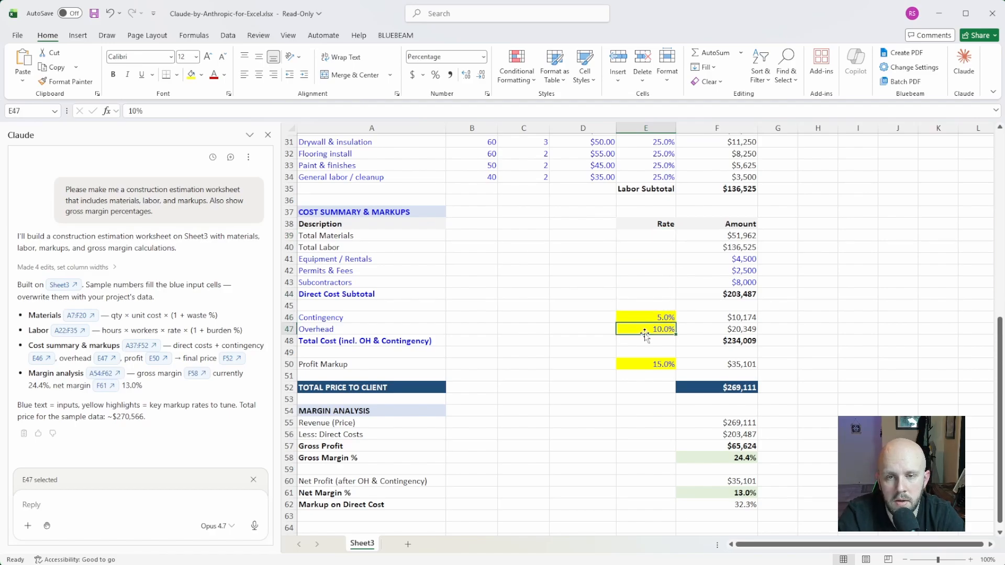
{"action": "left_click", "coordinate": [640, 342]}
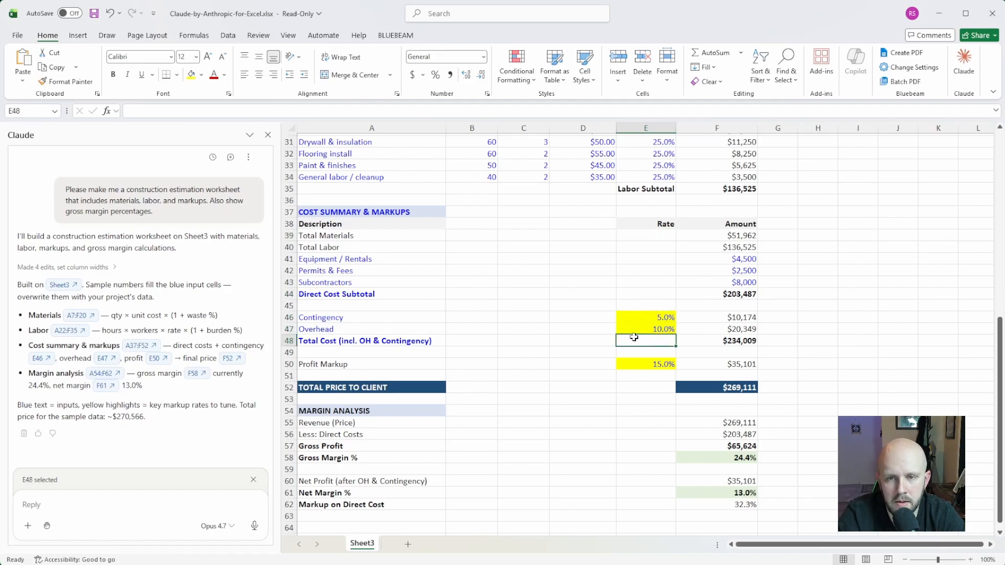
{"action": "left_click", "coordinate": [647, 317]}
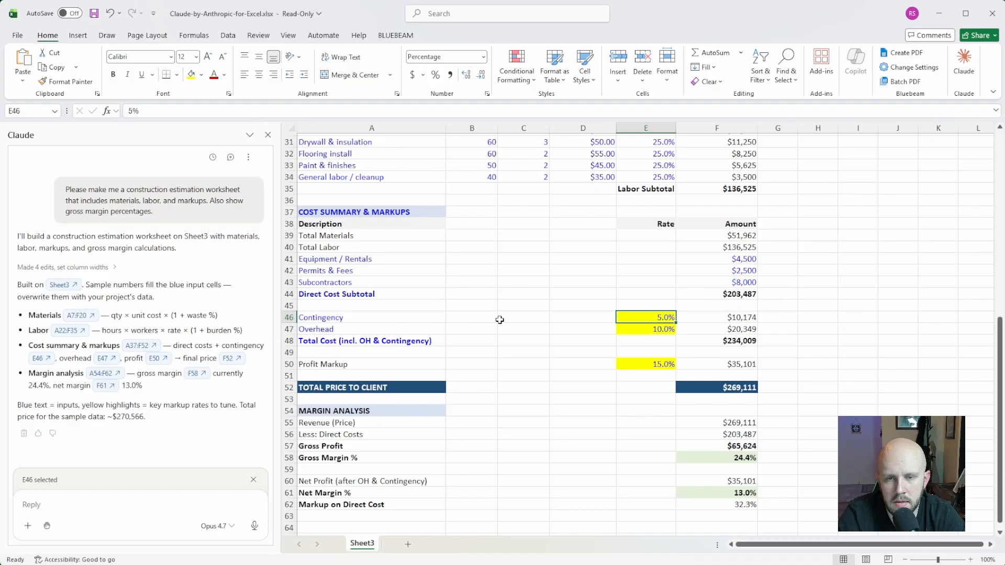
{"action": "type", "text": "10"}
{"action": "key", "text": "Return"}
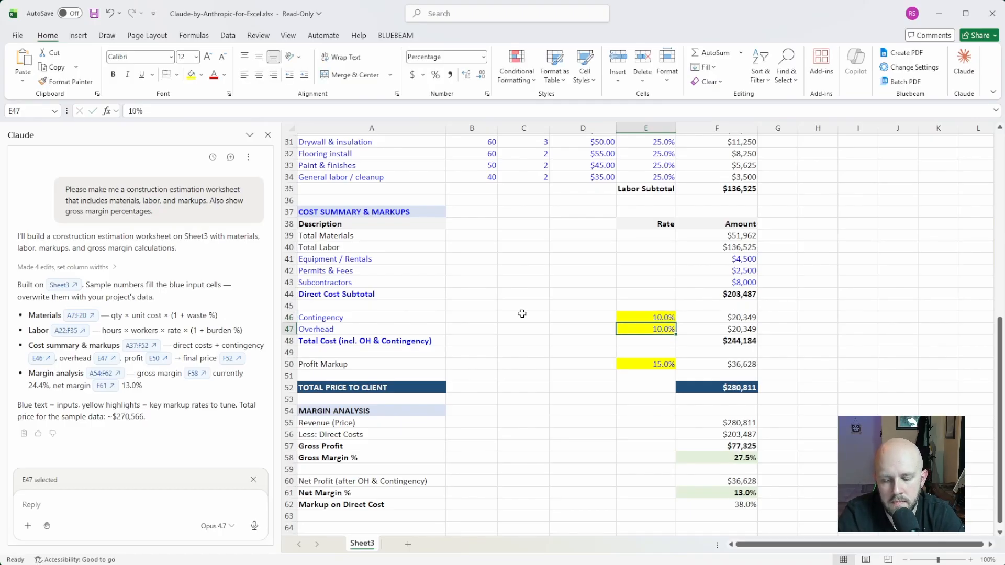
{"action": "type", "text": "50"}
{"action": "key", "text": "Return"}
- Review how the new rates affect the client price and margins, and look over the direct cost line items in the cost summary
{"action": "scroll", "coordinate": [525, 325], "scroll_direction": "down", "scroll_amount": 1}
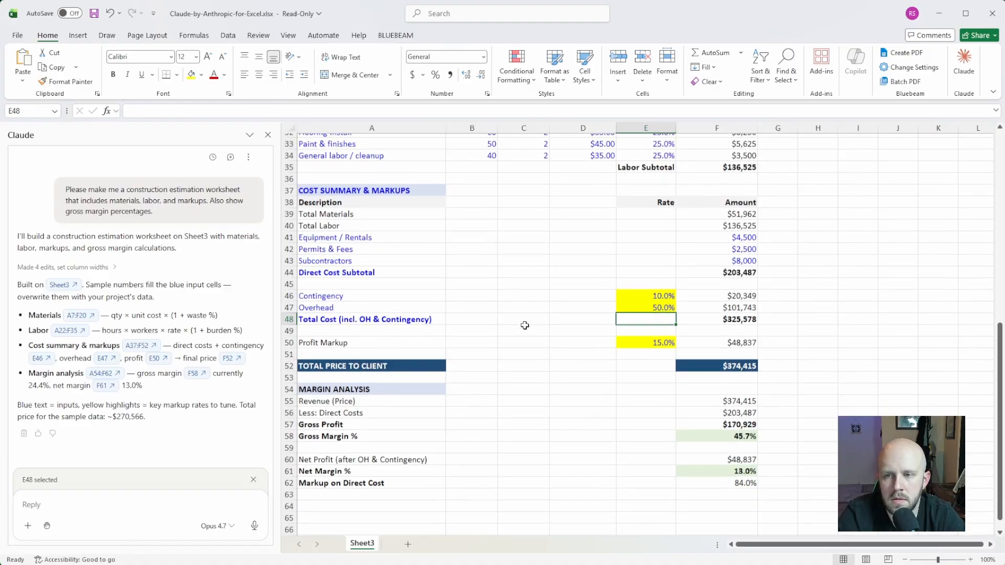
{"action": "scroll", "coordinate": [525, 326], "scroll_direction": "down", "scroll_amount": 2}
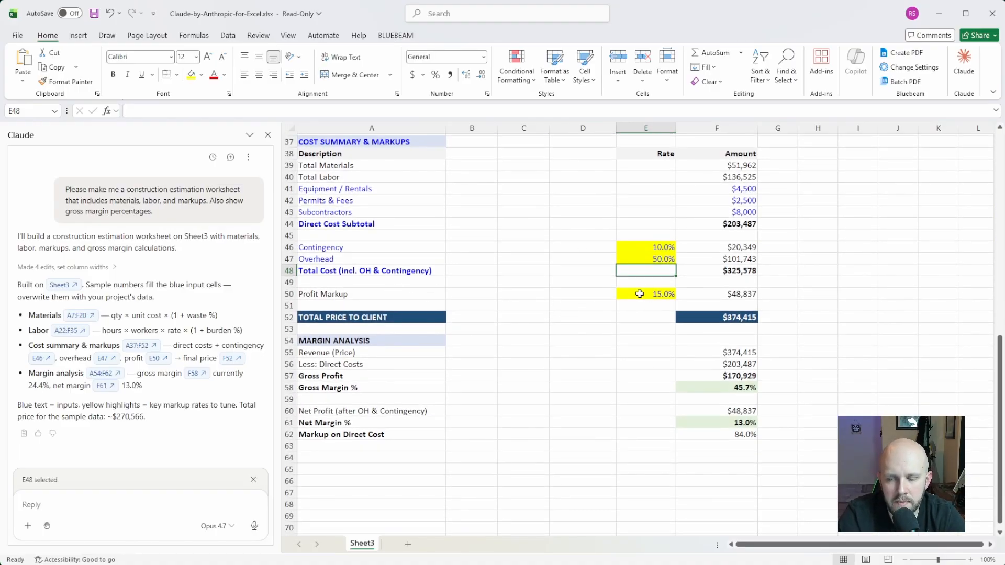
{"action": "scroll", "coordinate": [587, 399], "scroll_direction": "up", "scroll_amount": 7}
{"action": "scroll", "coordinate": [586, 398], "scroll_direction": "up", "scroll_amount": 5}
{"action": "scroll", "coordinate": [576, 398], "scroll_direction": "down", "scroll_amount": 14}
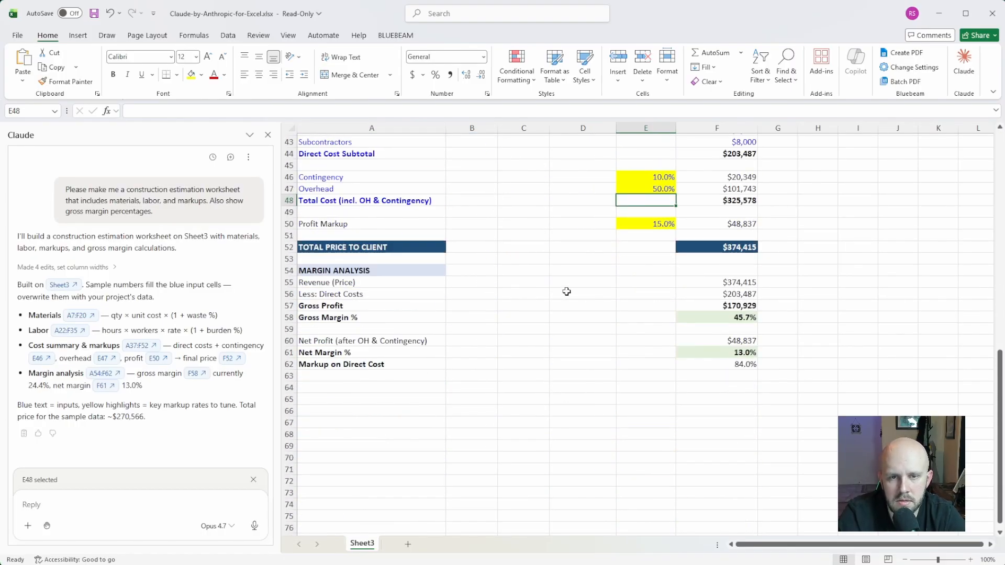
{"action": "scroll", "coordinate": [571, 335], "scroll_direction": "up", "scroll_amount": 3}
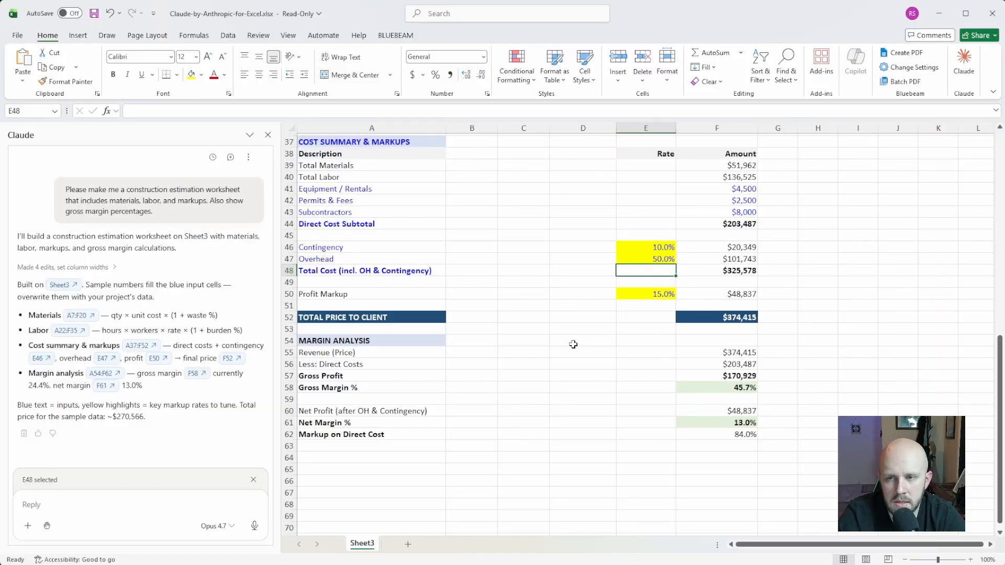
{"action": "scroll", "coordinate": [572, 347], "scroll_direction": "up", "scroll_amount": 1}
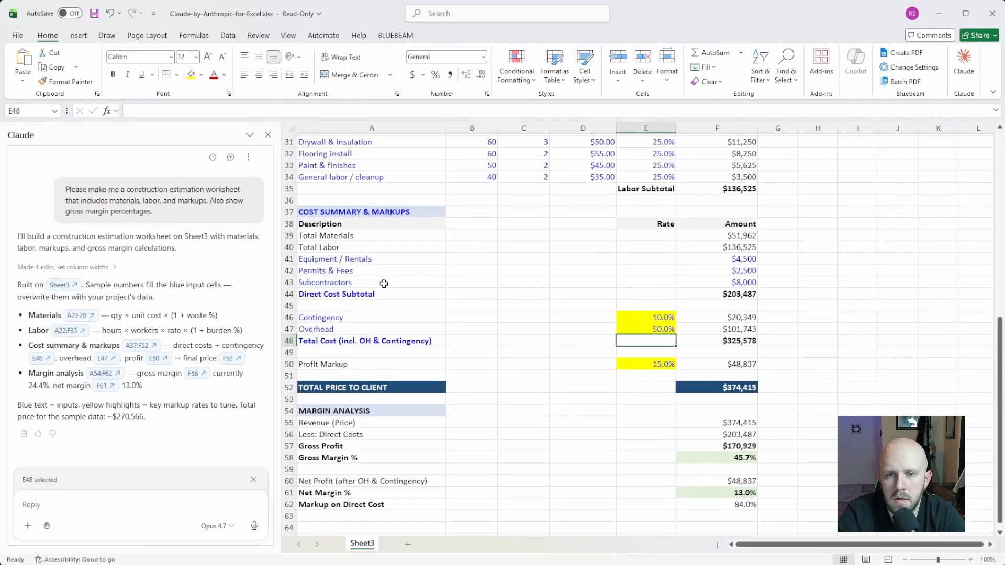
{"action": "left_click", "coordinate": [381, 284]}
{"action": "left_click", "coordinate": [398, 259]}
{"action": "left_click", "coordinate": [389, 279]}
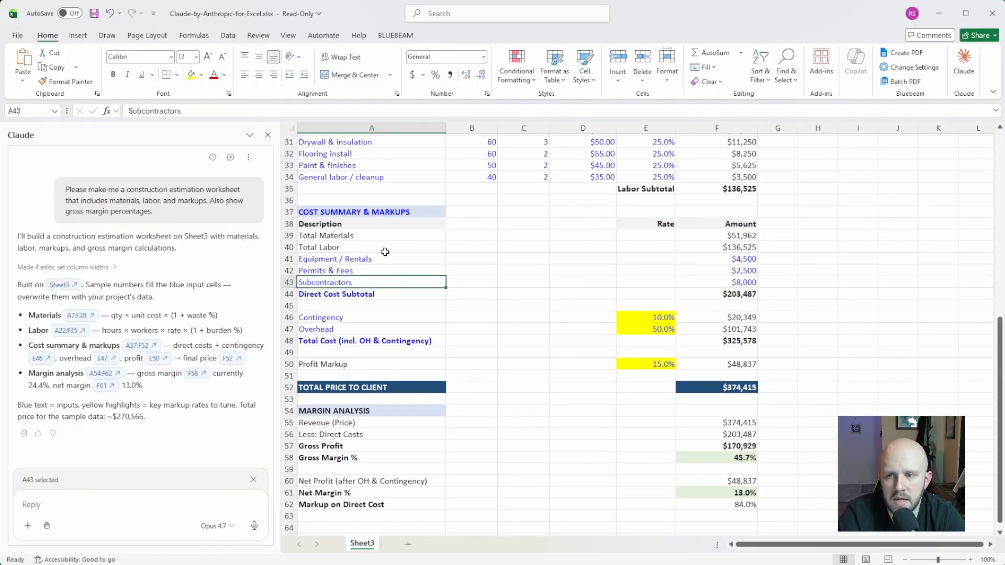
{"action": "left_click", "coordinate": [385, 248]}
{"action": "left_click", "coordinate": [382, 281]}
{"action": "left_click", "coordinate": [372, 308]}
{"action": "left_click_drag", "start_coordinate": [374, 301], "coordinate": [374, 295]}
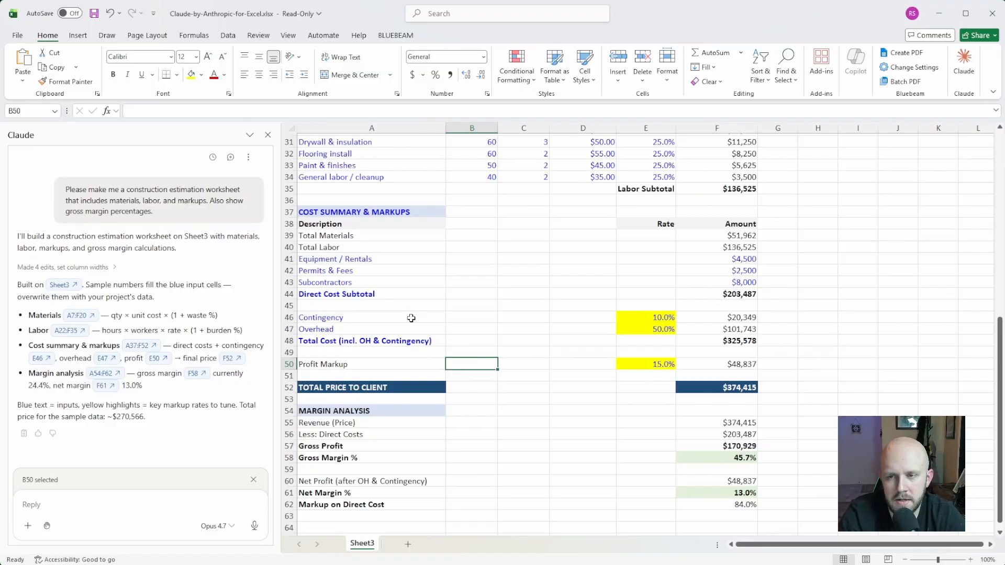
- Examine the margin analysis formulas for revenue, direct costs, gross profit, gross margin, net profit, net margin and markup on direct cost
{"action": "scroll", "coordinate": [462, 374], "scroll_direction": "down", "scroll_amount": 1}
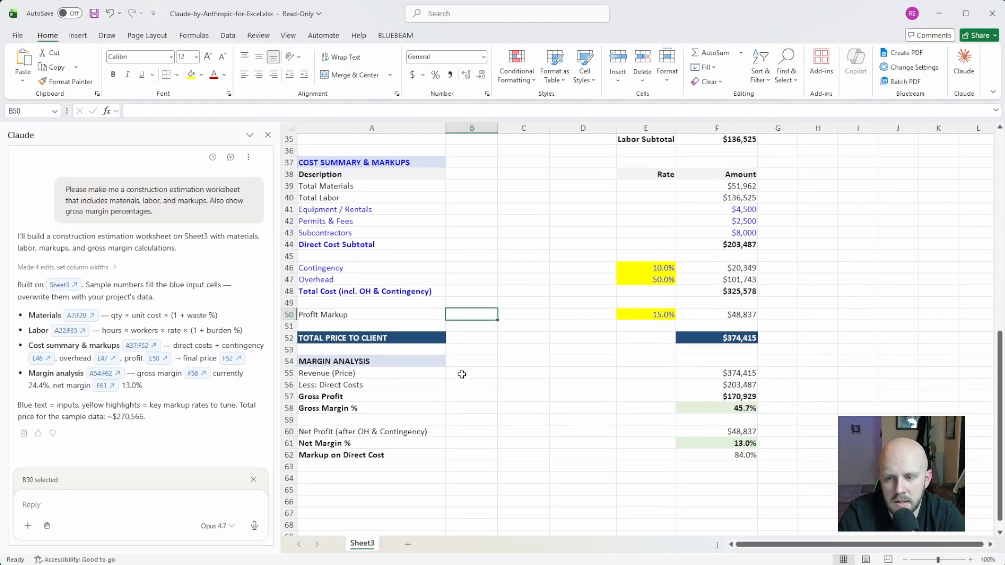
{"action": "scroll", "coordinate": [462, 375], "scroll_direction": "down", "scroll_amount": 1}
{"action": "scroll", "coordinate": [449, 373], "scroll_direction": "down", "scroll_amount": 2}
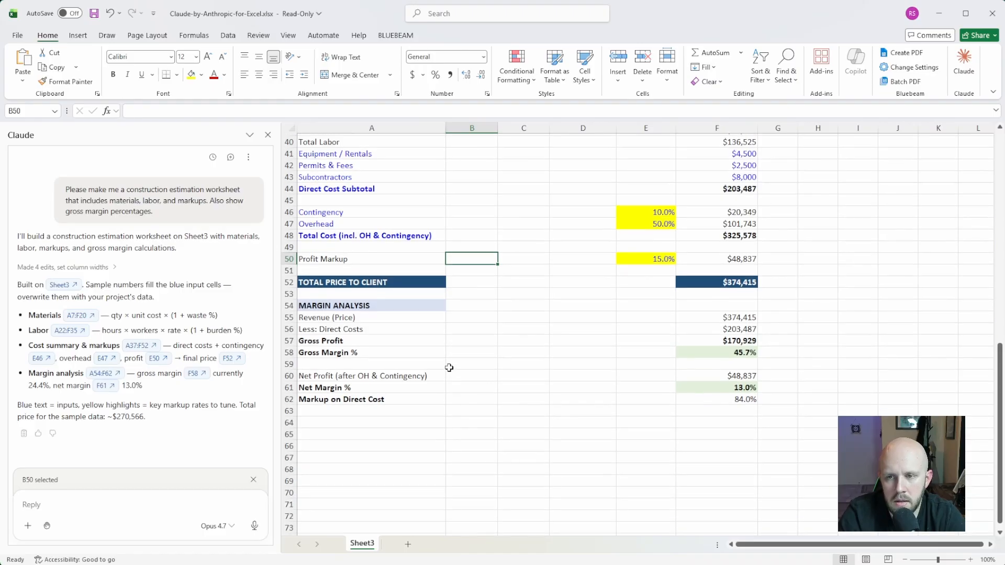
{"action": "left_click", "coordinate": [717, 282]}
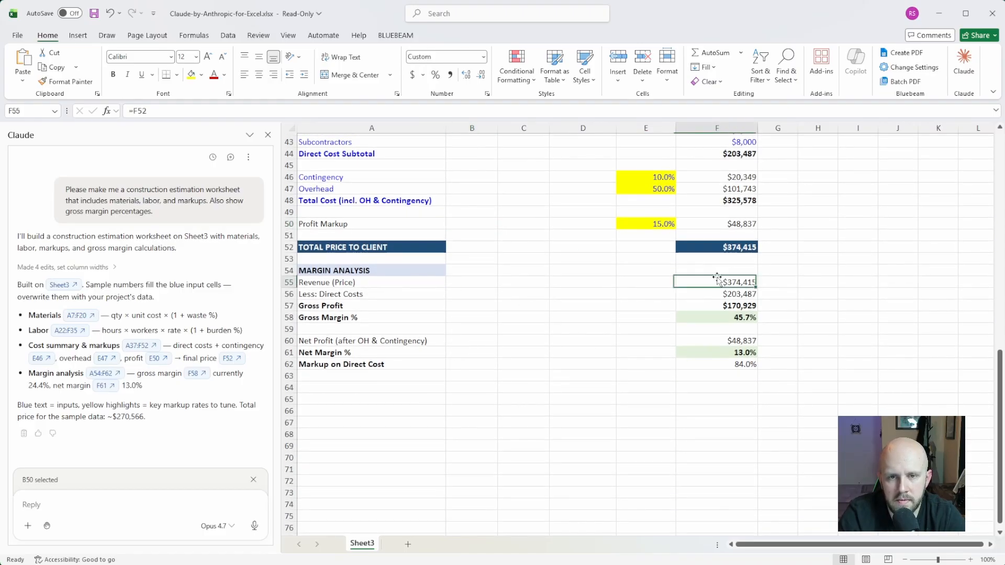
{"action": "left_click", "coordinate": [707, 295]}
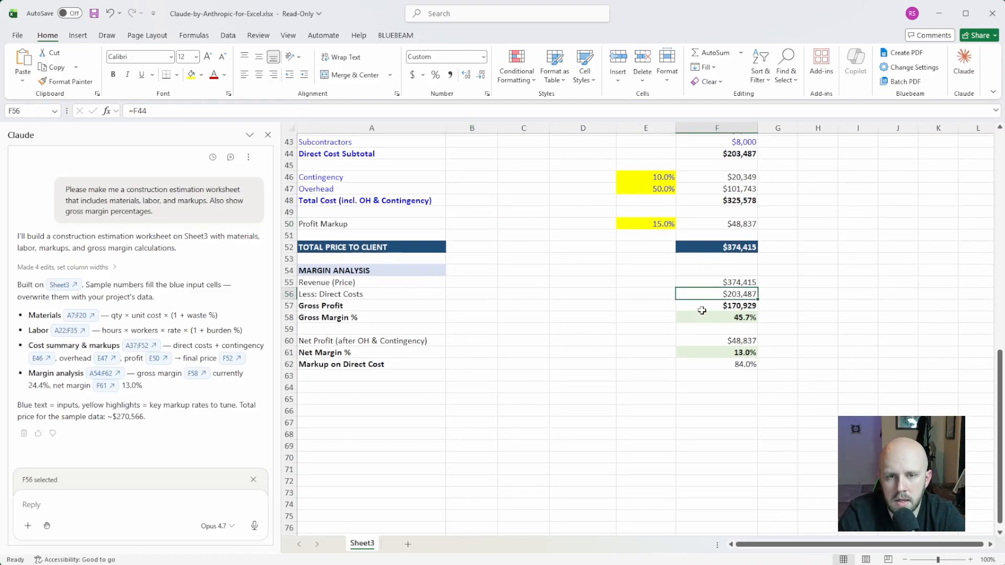
{"action": "left_click", "coordinate": [706, 304]}
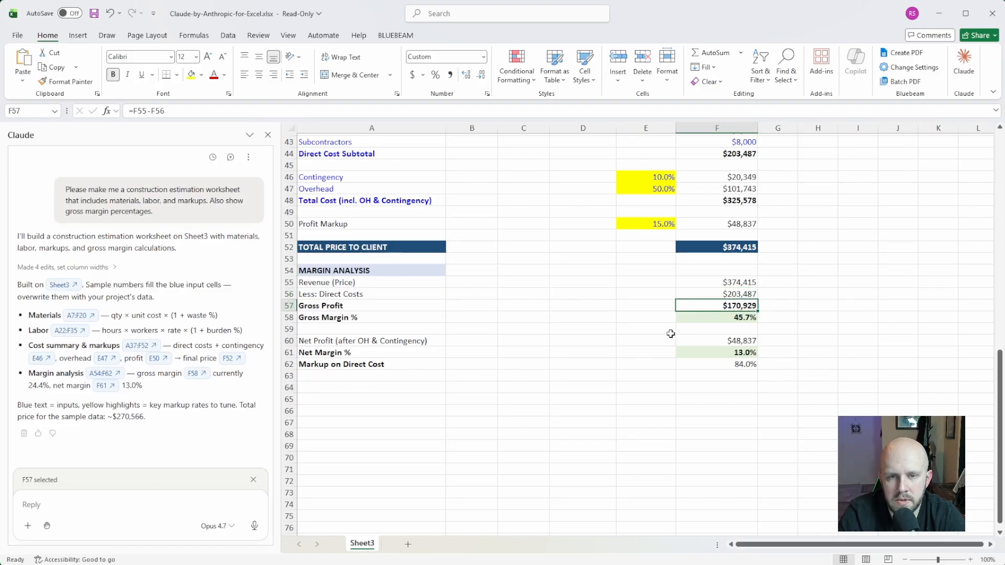
{"action": "left_click", "coordinate": [729, 319]}
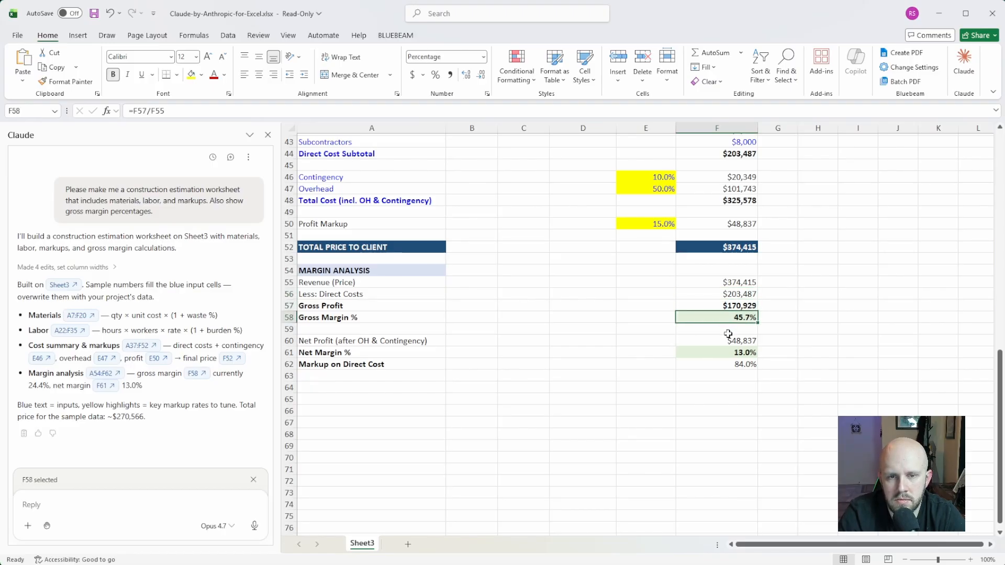
{"action": "left_click", "coordinate": [730, 309]}
{"action": "left_click", "coordinate": [686, 378]}
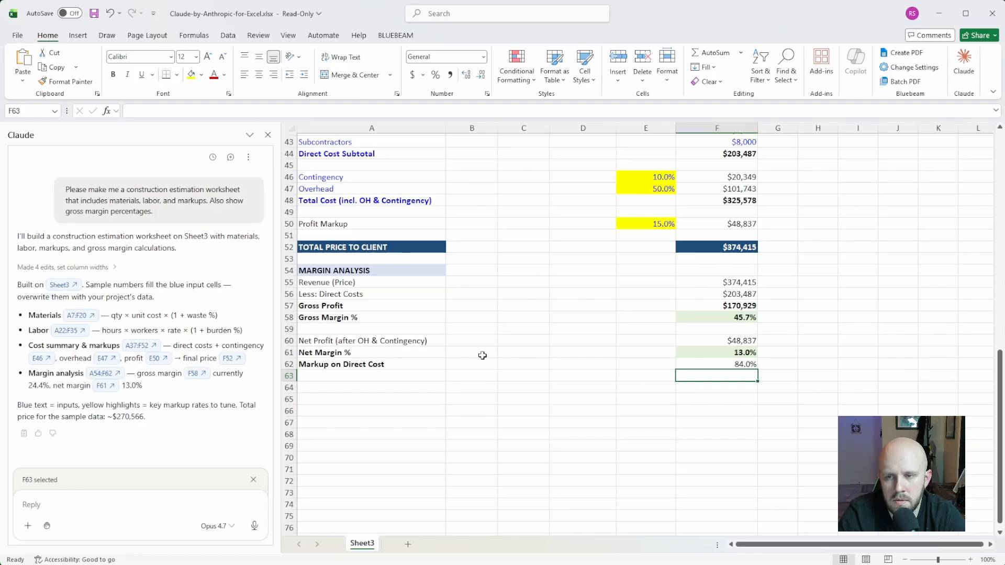
{"action": "left_click", "coordinate": [709, 343]}
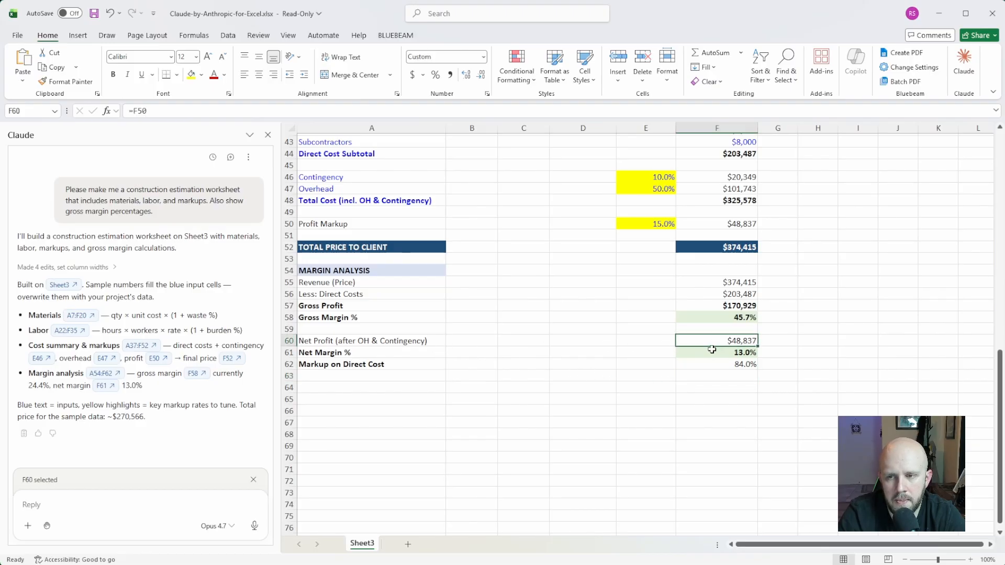
{"action": "left_click", "coordinate": [712, 352]}
{"action": "left_click", "coordinate": [706, 368]}
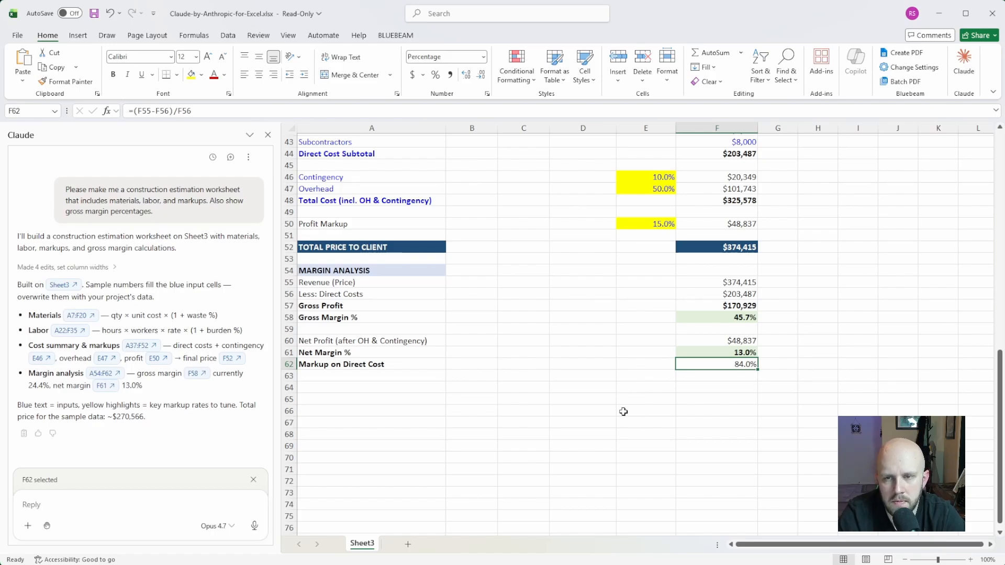
- Send Claude the prompt "Format this worksheet more professionally"
{"action": "scroll", "coordinate": [584, 411], "scroll_direction": "up", "scroll_amount": 6}
{"action": "scroll", "coordinate": [563, 364], "scroll_direction": "up", "scroll_amount": 8}
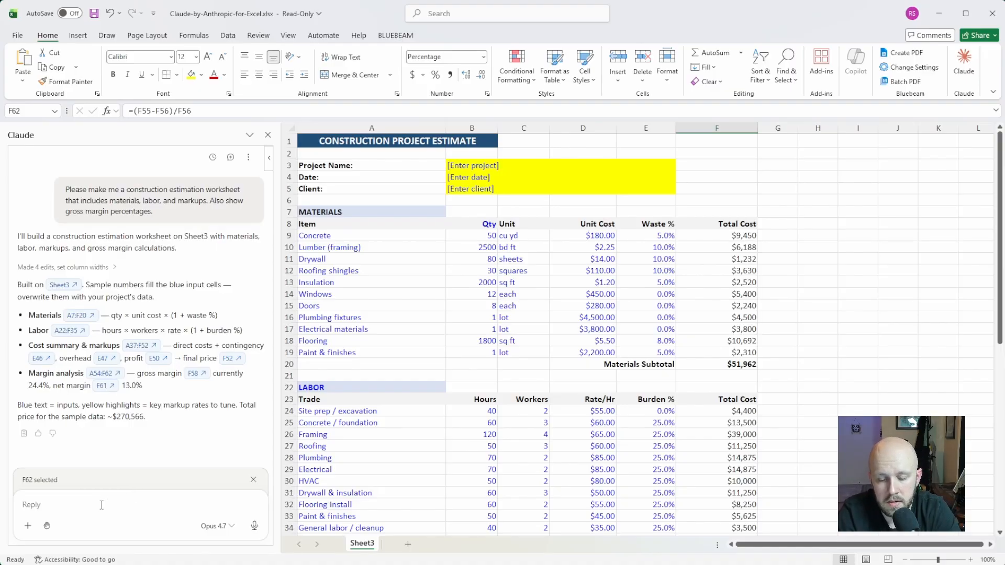
{"action": "type", "text": "Forme"}
{"action": "type", "text": "t this "}
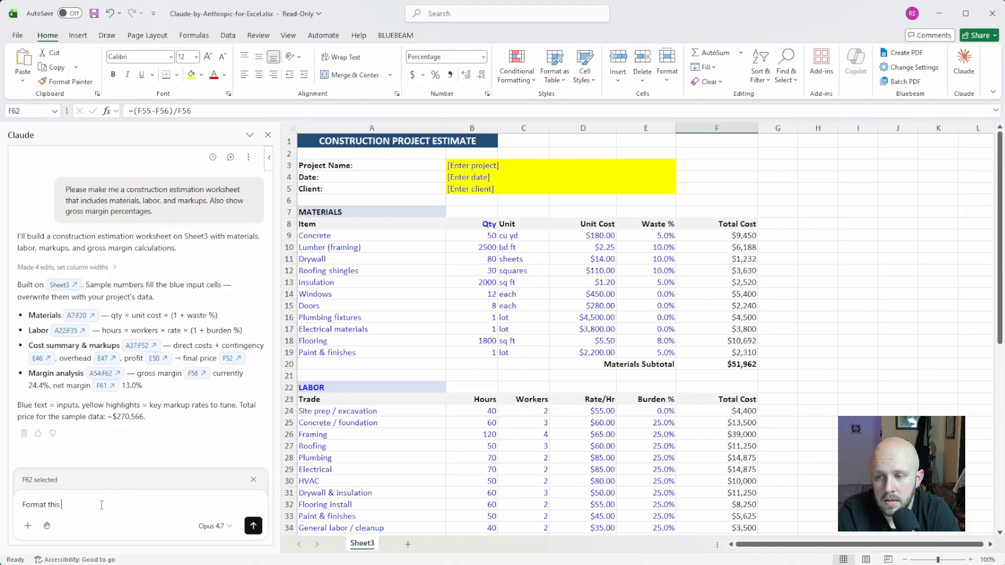
{"action": "type", "text": "wookshe"}
{"action": "key", "text": "BackSpace"}
{"action": "key", "text": "BackSpace"}
{"action": "key", "text": "BackSpace"}
{"action": "key", "text": "BackSpace"}
{"action": "key", "text": "BackSpace"}
{"action": "key", "text": "BackSpace"}
{"action": "key", "text": "BackSpace"}
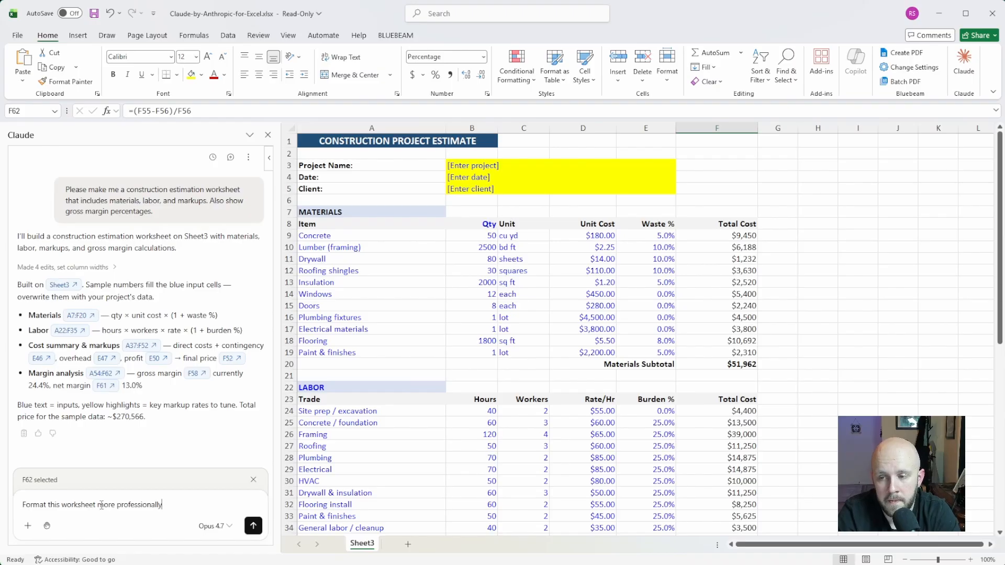
{"action": "key", "text": "Return"}
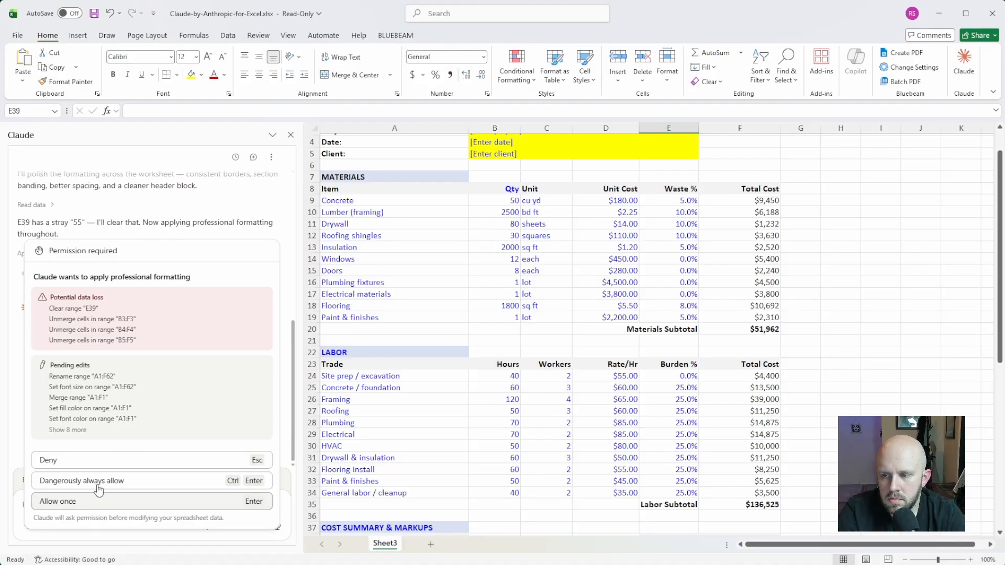
- Allow once each batch of professional formatting edits Claude requests, including clearing E39 and merging the section header ranges
{"action": "left_click", "coordinate": [160, 502]}
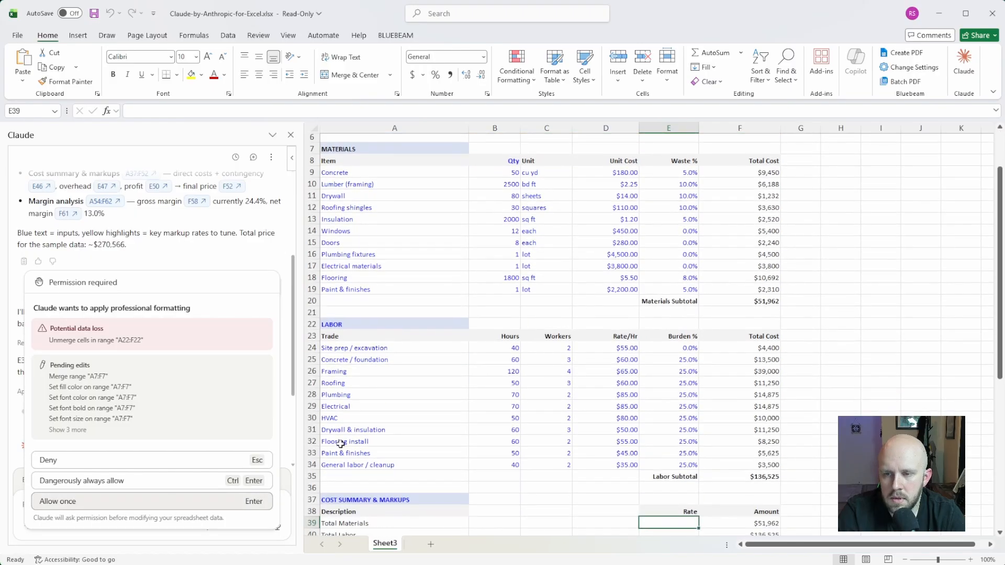
{"action": "key", "text": "Return"}
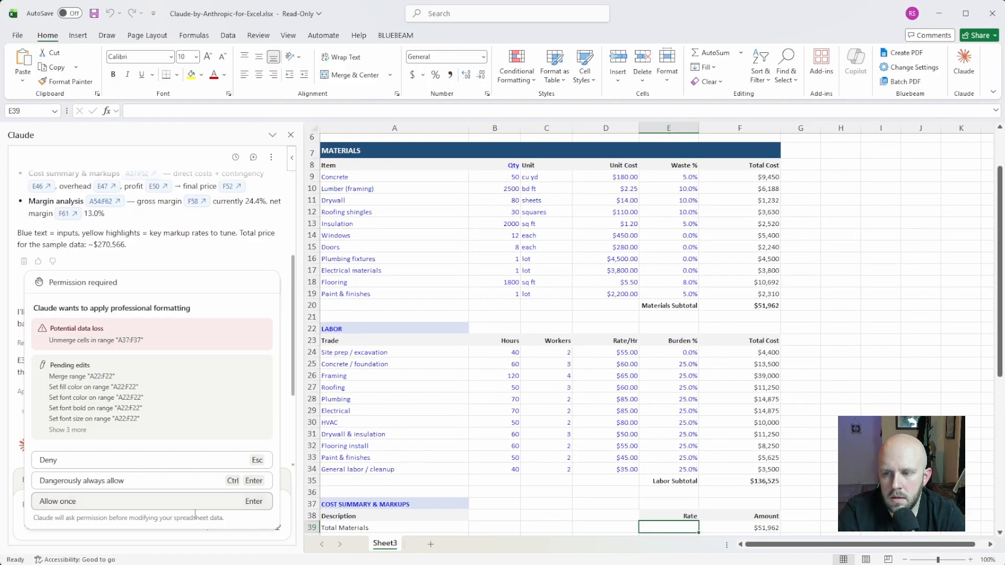
{"action": "left_click", "coordinate": [195, 505]}
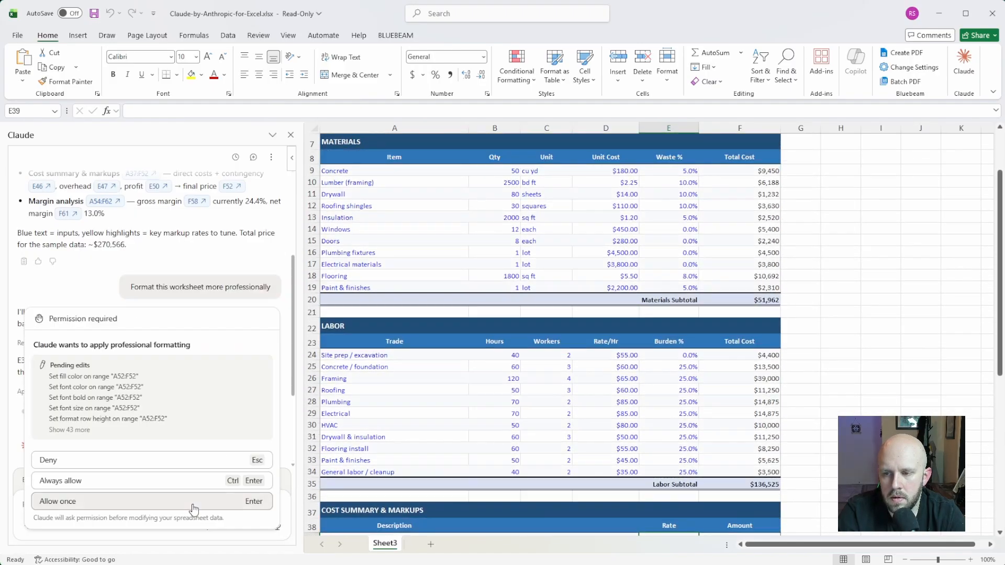
{"action": "left_click", "coordinate": [194, 504]}
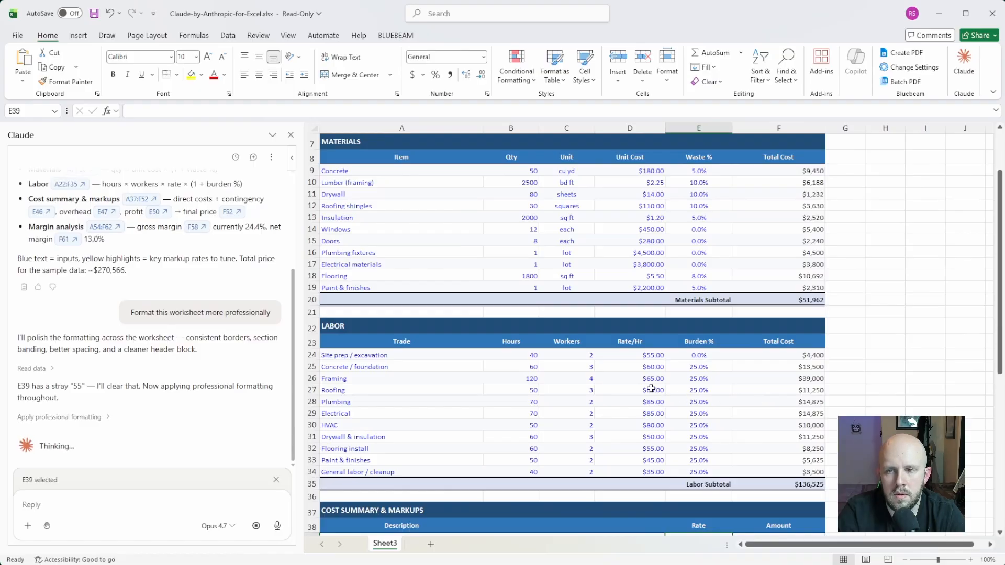
- Review the reformatted estimate from the title banner through the materials, labor, cost summary and margin analysis sections
{"action": "scroll", "coordinate": [652, 388], "scroll_direction": "up", "scroll_amount": 2}
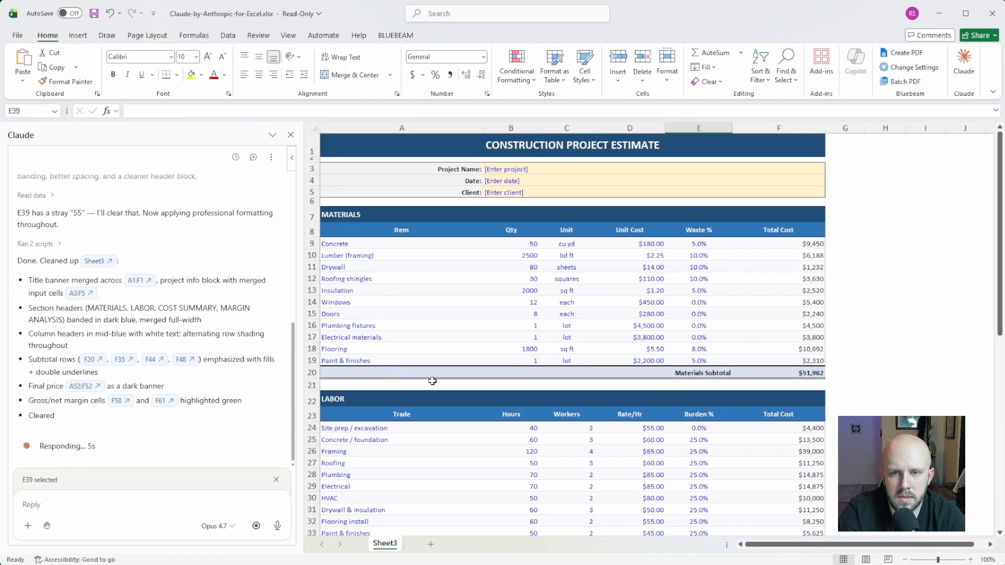
{"action": "scroll", "coordinate": [419, 375], "scroll_direction": "down", "scroll_amount": 2}
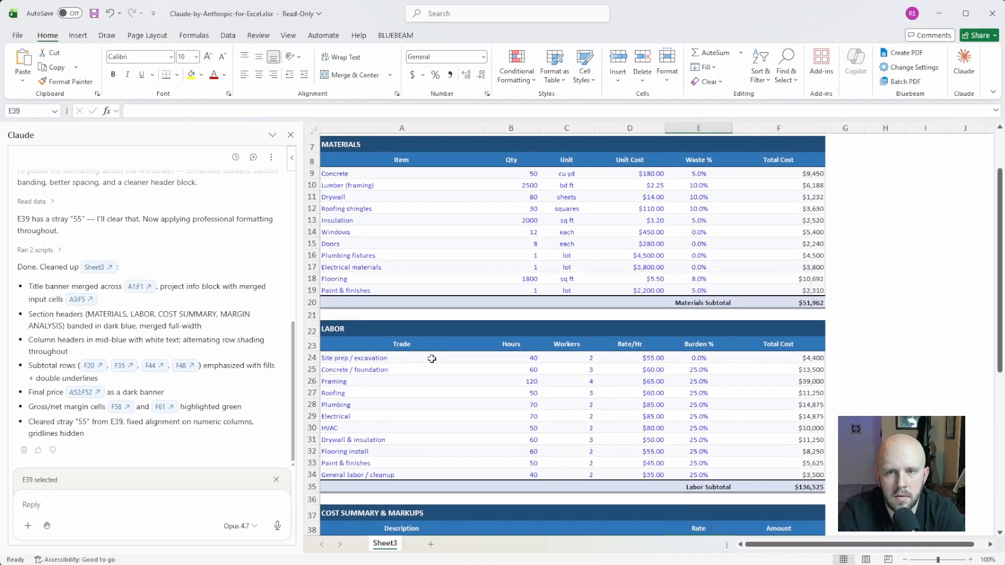
{"action": "left_click", "coordinate": [576, 198]}
{"action": "left_click", "coordinate": [570, 173]}
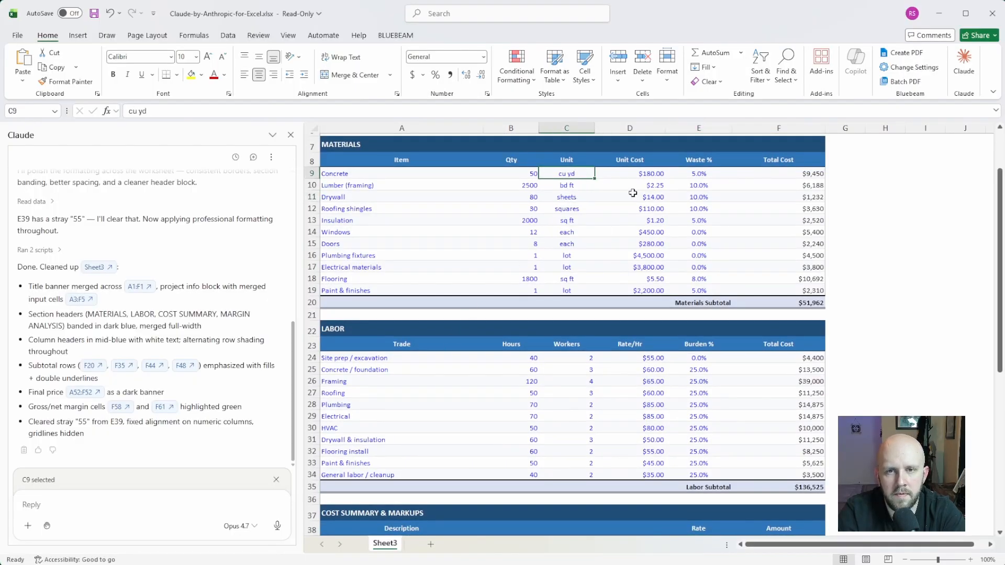
{"action": "scroll", "coordinate": [675, 293], "scroll_direction": "down", "scroll_amount": 4}
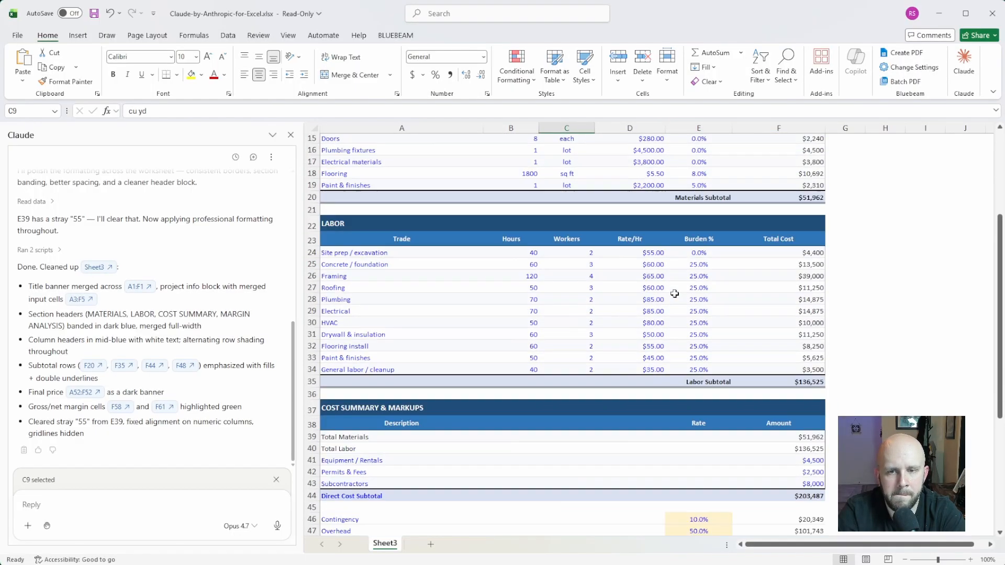
{"action": "scroll", "coordinate": [675, 294], "scroll_direction": "down", "scroll_amount": 3}
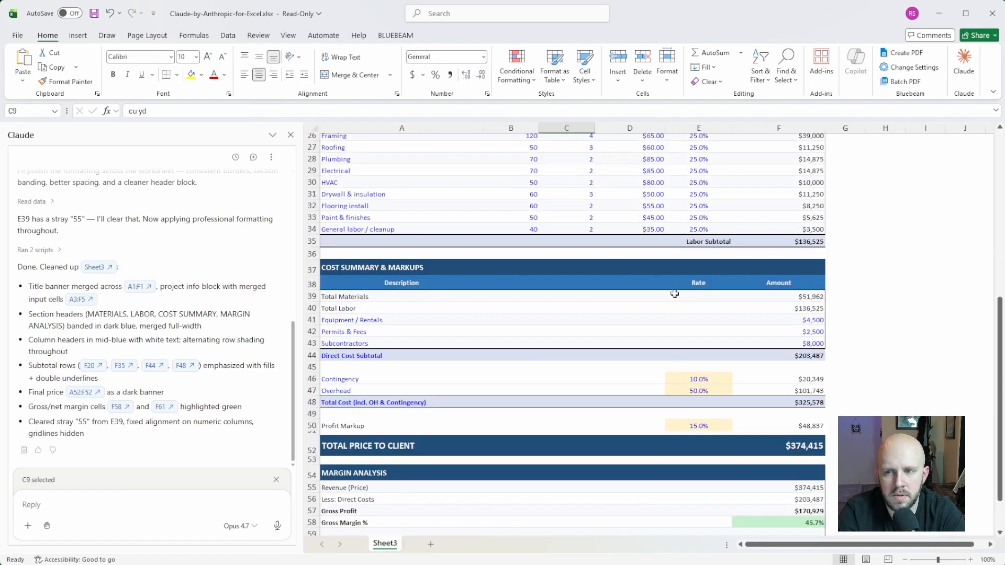
{"action": "scroll", "coordinate": [675, 294], "scroll_direction": "down", "scroll_amount": 1}
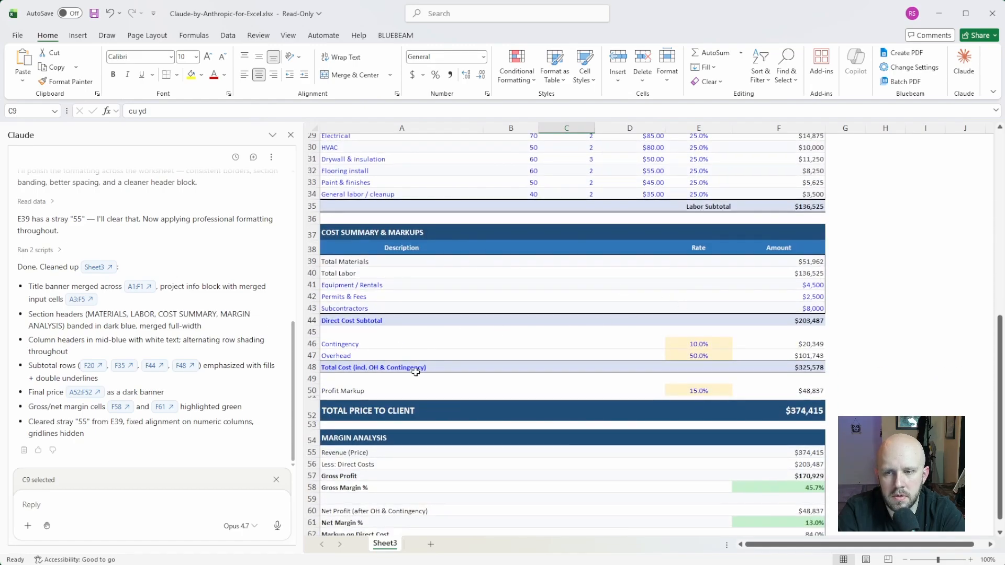
{"action": "scroll", "coordinate": [526, 409], "scroll_direction": "down", "scroll_amount": 1}
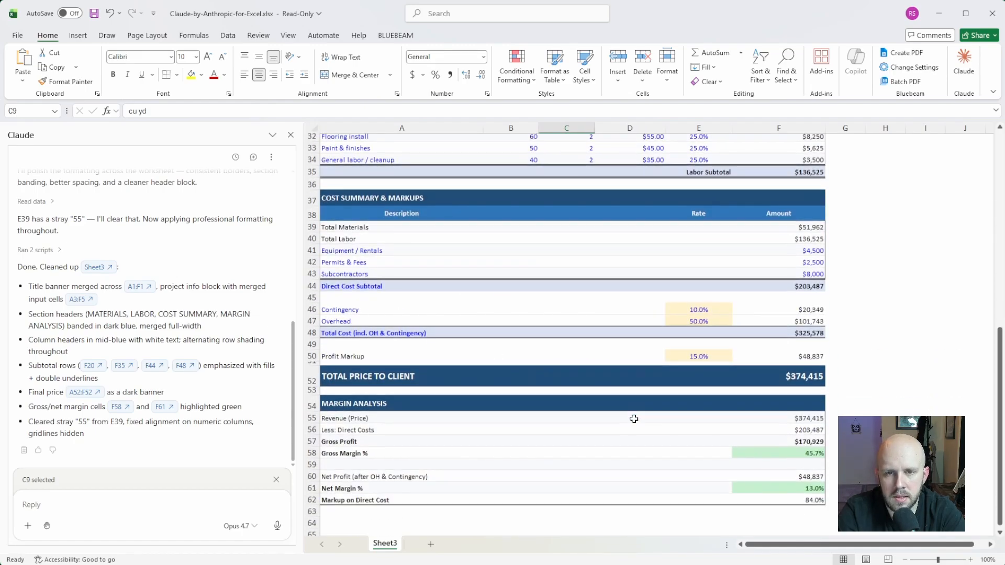
- Check the Rate cells beside the direct cost items in the cost summary, including E39, and view the margin analysis
{"action": "left_click", "coordinate": [697, 238]}
{"action": "left_click", "coordinate": [697, 250]}
{"action": "left_click", "coordinate": [693, 270]}
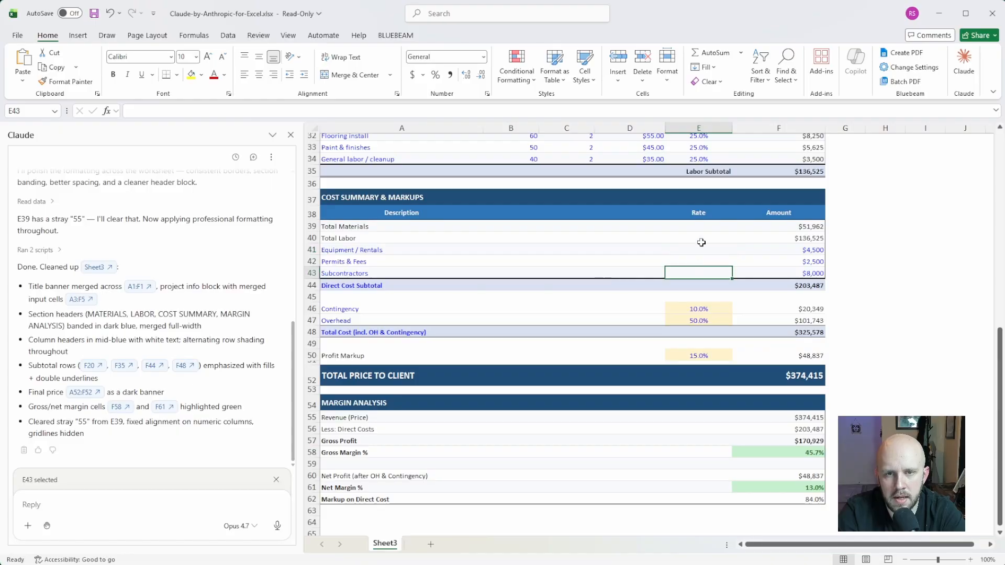
{"action": "left_click", "coordinate": [703, 226]}
{"action": "scroll", "coordinate": [506, 300], "scroll_direction": "down", "scroll_amount": 3}
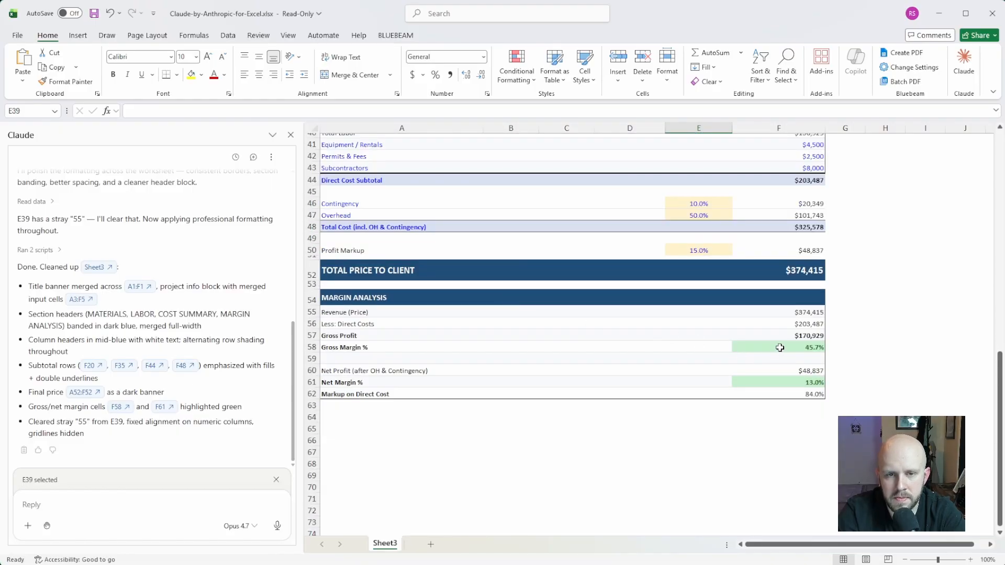
- Inspect the project name entry field and look over the whole estimate once more down to the margin analysis
{"action": "scroll", "coordinate": [505, 393], "scroll_direction": "up", "scroll_amount": 13}
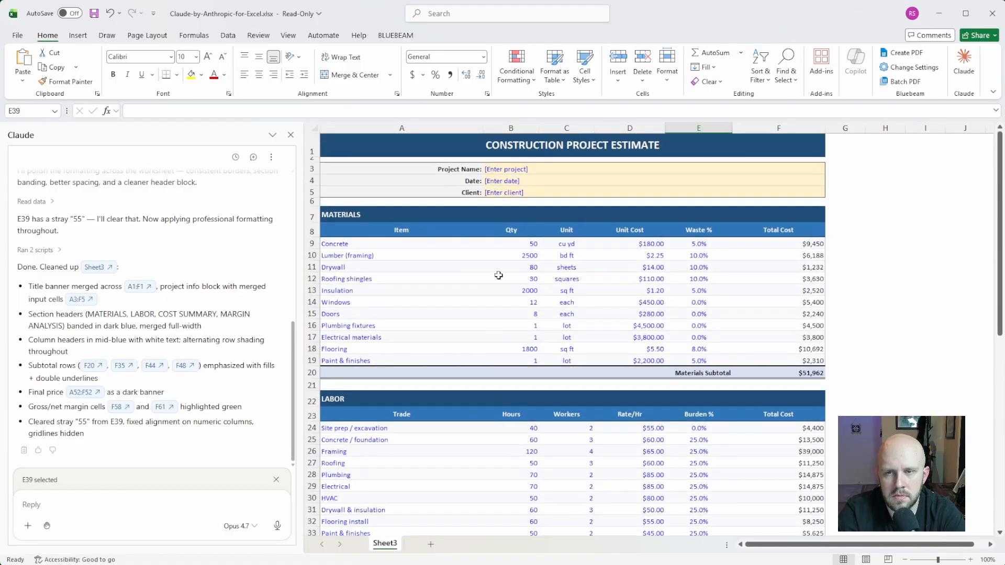
{"action": "left_click", "coordinate": [519, 170]}
{"action": "scroll", "coordinate": [508, 323], "scroll_direction": "down", "scroll_amount": 9}
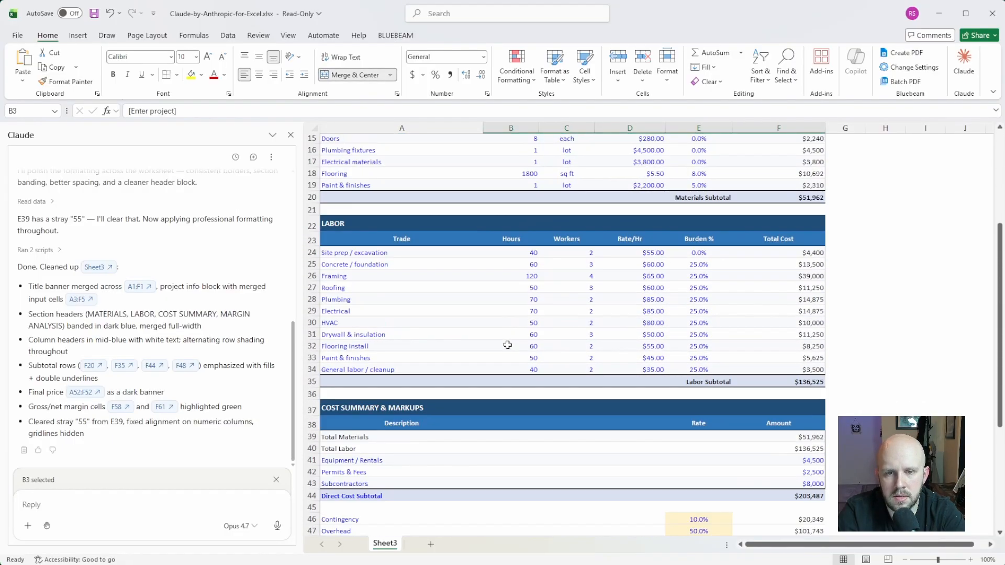
{"action": "scroll", "coordinate": [486, 360], "scroll_direction": "down", "scroll_amount": 5}
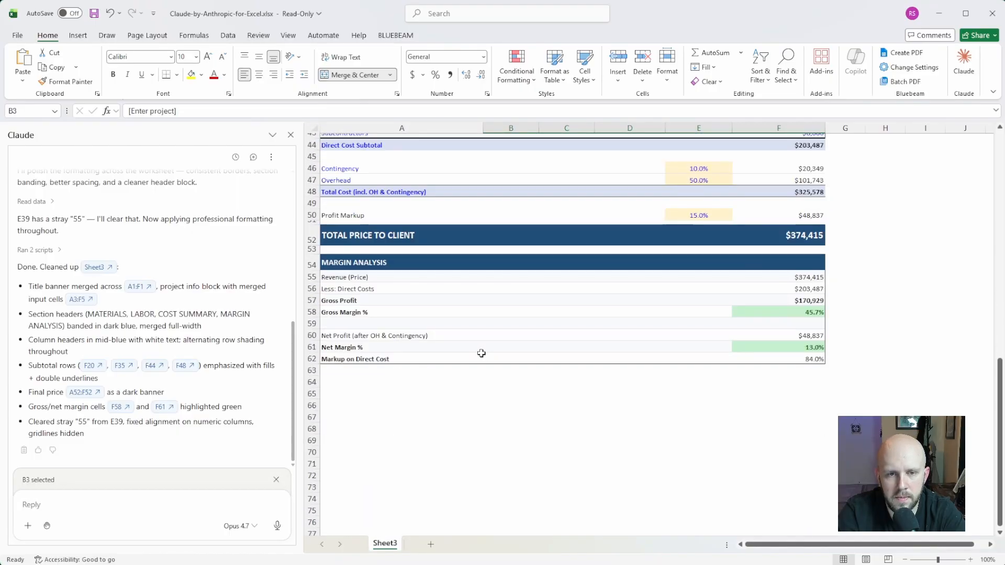
{"action": "scroll", "coordinate": [481, 353], "scroll_direction": "up", "scroll_amount": 6}
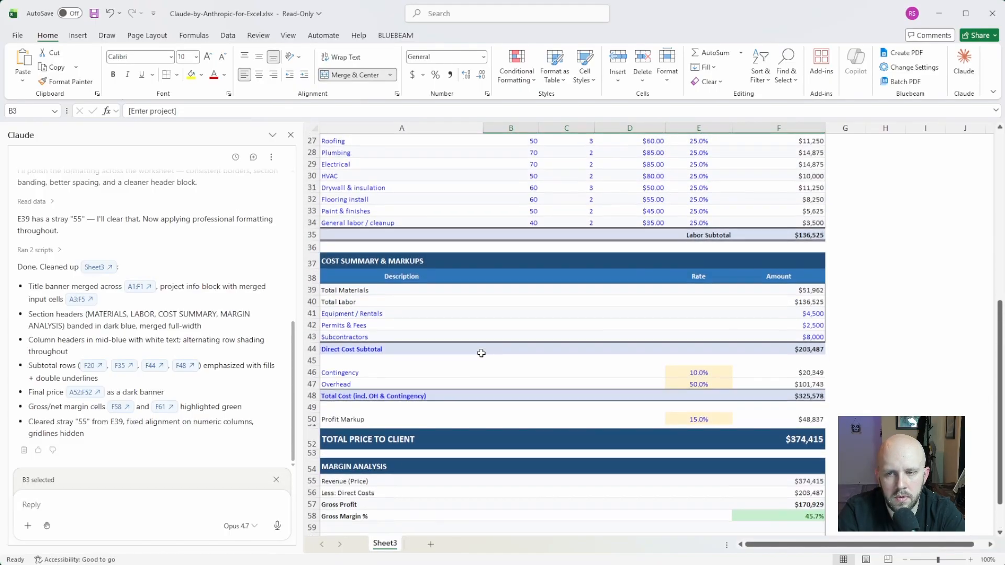
{"action": "scroll", "coordinate": [481, 353], "scroll_direction": "up", "scroll_amount": 9}
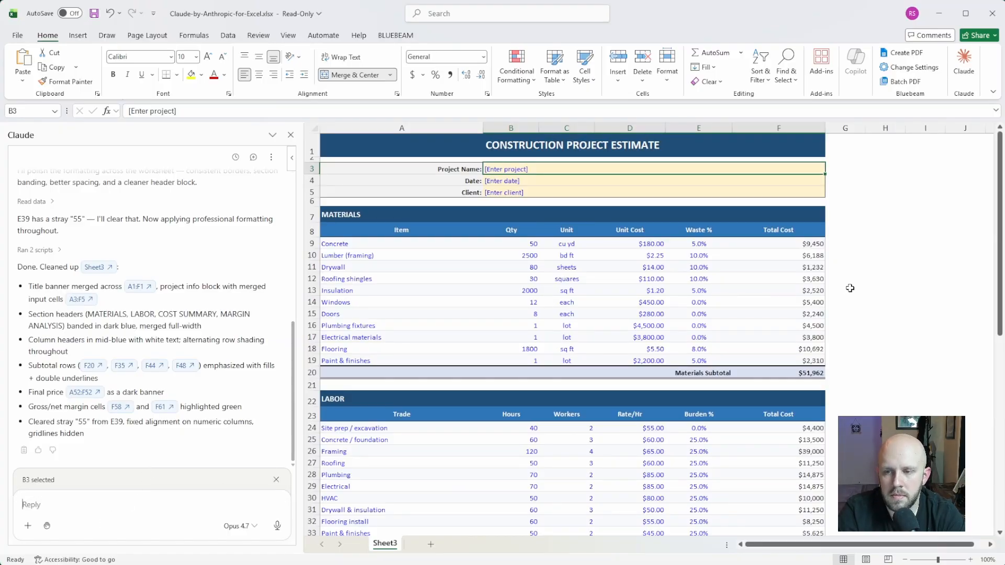
- View Claude's options for files, web search, connectors and skills, and return to the first prompt in the chat
{"action": "left_click", "coordinate": [28, 526]}
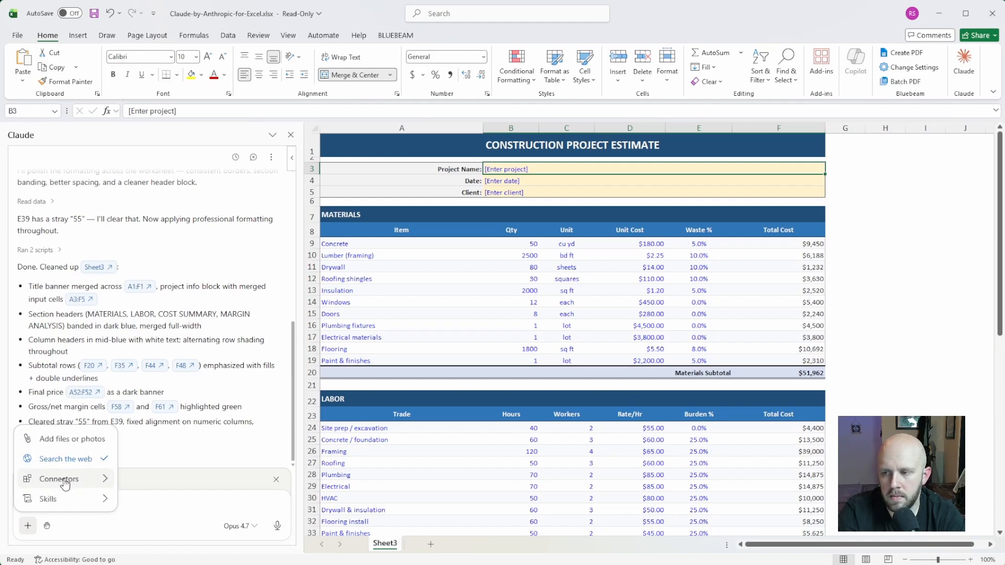
{"action": "left_click", "coordinate": [171, 524]}
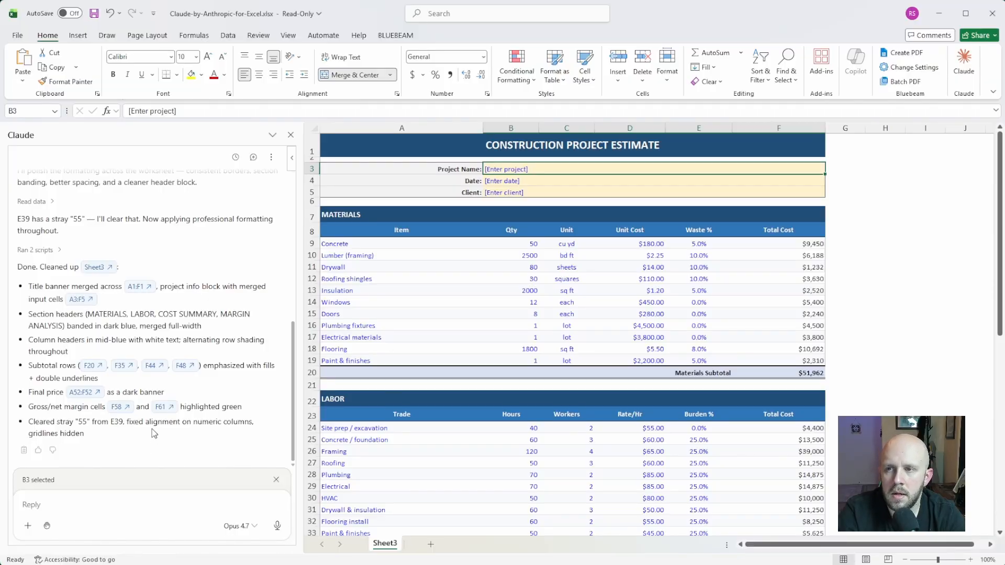
{"action": "scroll", "coordinate": [154, 367], "scroll_direction": "up", "scroll_amount": 10}
{"action": "left_click", "coordinate": [467, 297]}
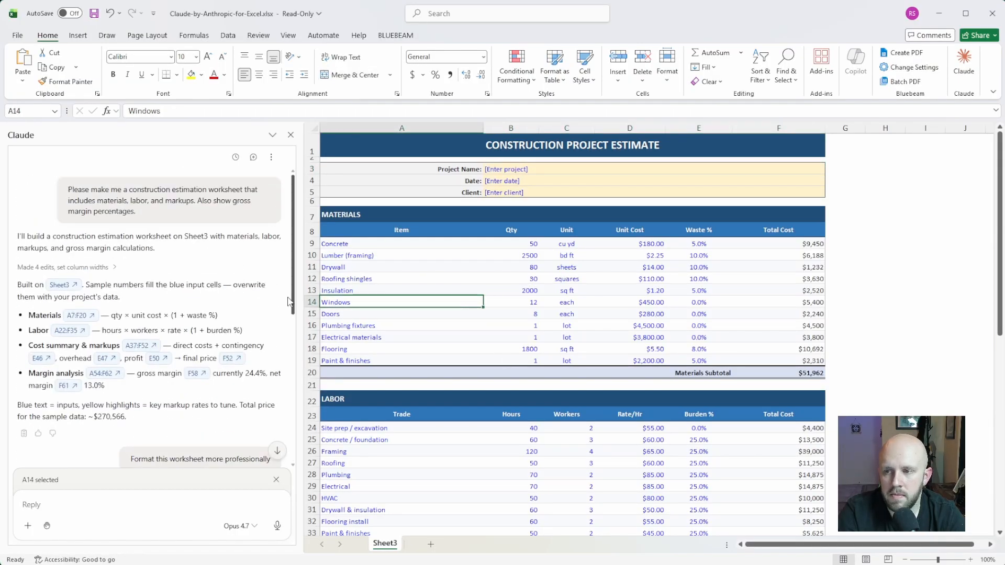
{"action": "left_click", "coordinate": [18, 36]}
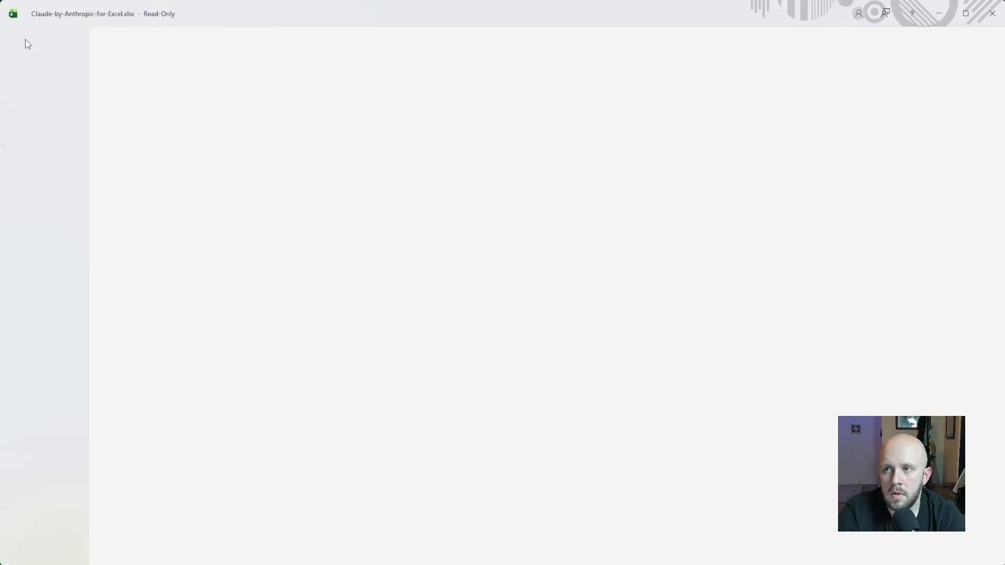
{"action": "left_click", "coordinate": [16, 38]}
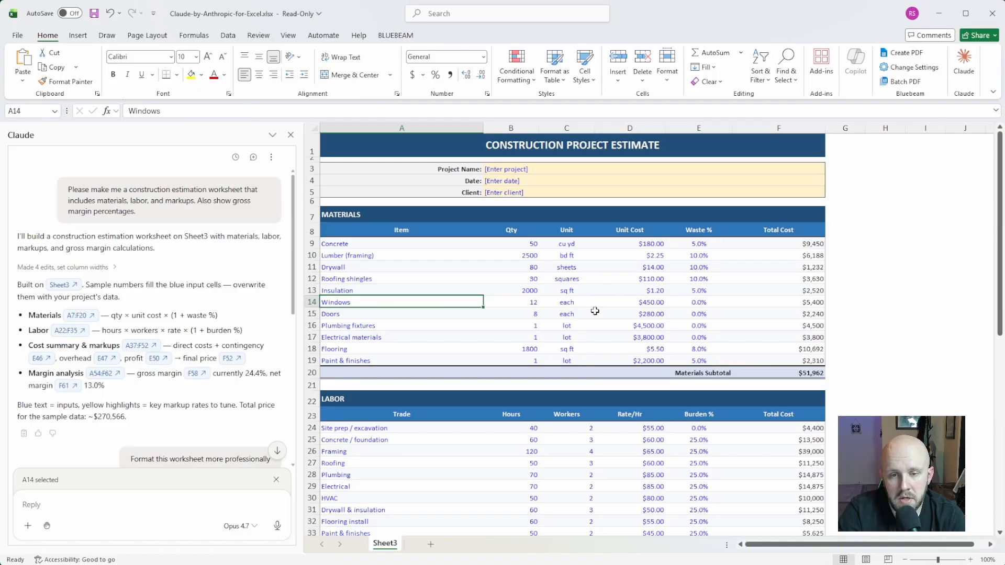
- Look over the finished estimate down to the margin analysis and close the Claude pane
{"action": "scroll", "coordinate": [615, 382], "scroll_direction": "down", "scroll_amount": 14}
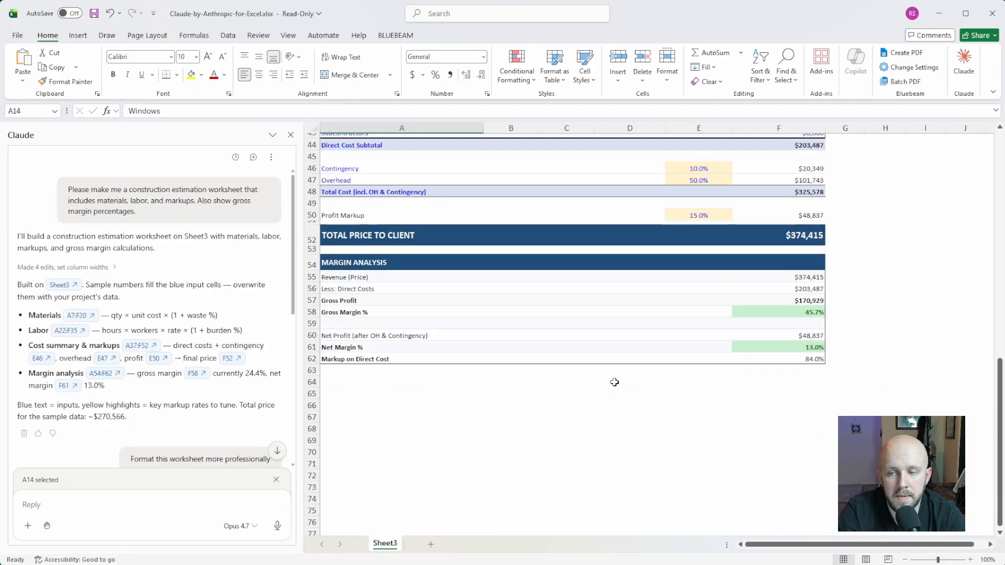
{"action": "scroll", "coordinate": [615, 382], "scroll_direction": "up", "scroll_amount": 14}
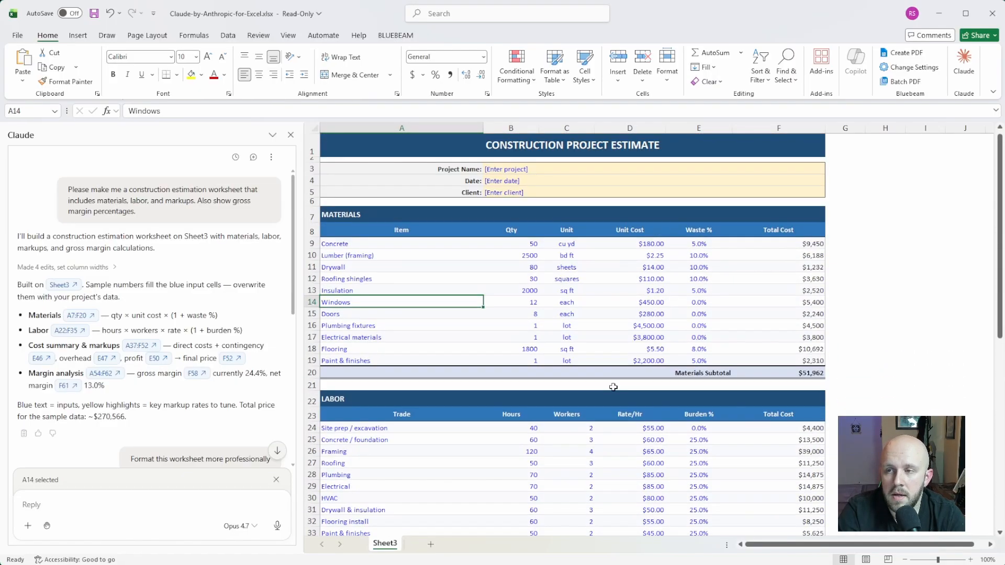
{"action": "left_click", "coordinate": [291, 135]}
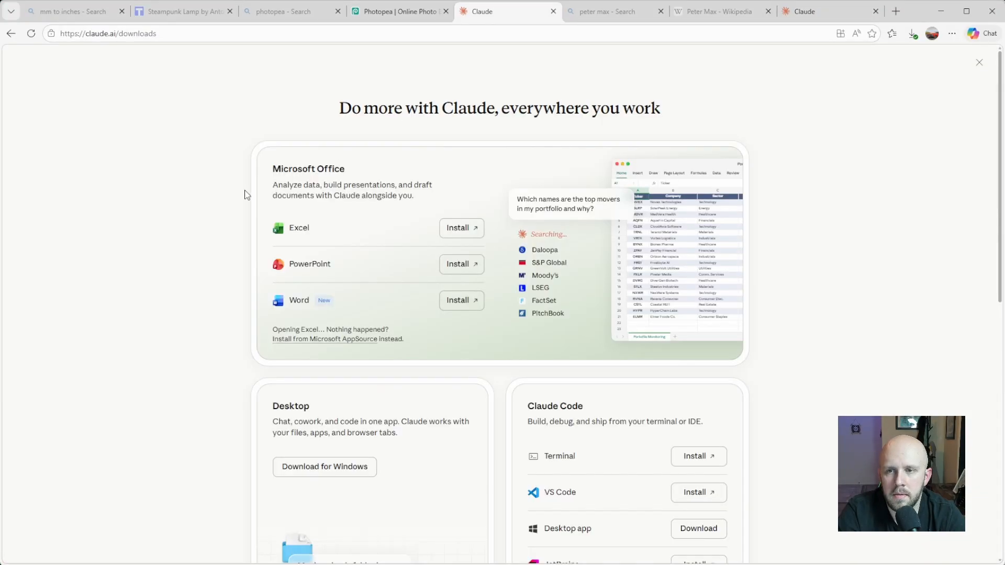
- Switch to the browser, examine the Office, desktop, Claude Code, mobile and Chrome options on Claude's downloads page, and close the page
{"action": "scroll", "coordinate": [173, 199], "scroll_direction": "down", "scroll_amount": 5}
{"action": "scroll", "coordinate": [178, 188], "scroll_direction": "up", "scroll_amount": 3}
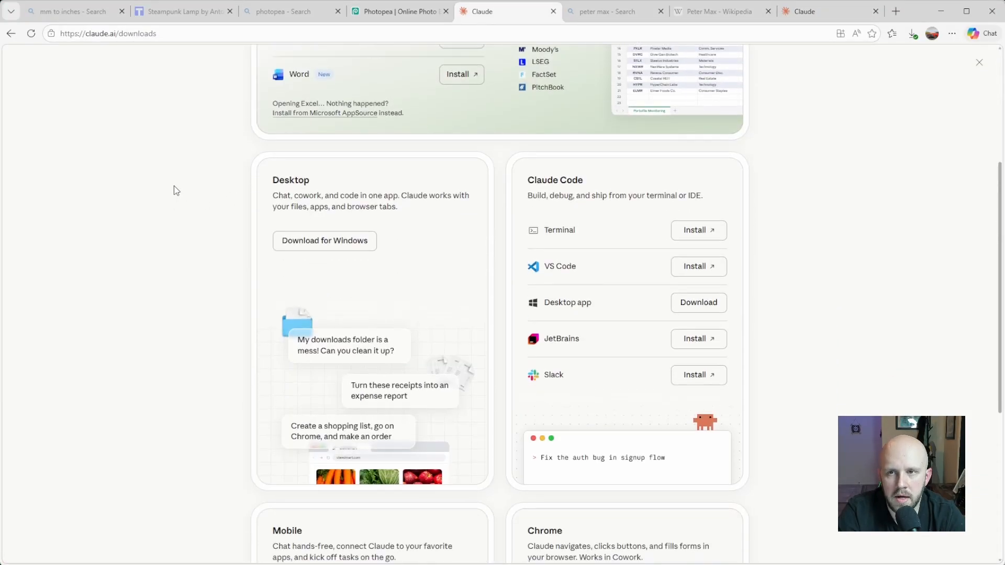
{"action": "scroll", "coordinate": [183, 177], "scroll_direction": "up", "scroll_amount": 2}
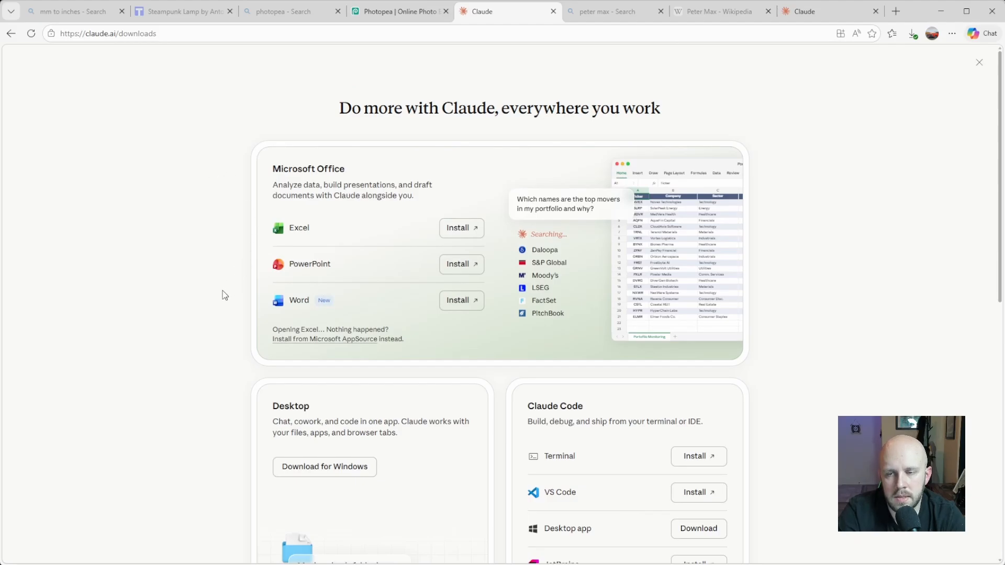
{"action": "scroll", "coordinate": [209, 309], "scroll_direction": "down", "scroll_amount": 7}
{"action": "scroll", "coordinate": [198, 327], "scroll_direction": "up", "scroll_amount": 3}
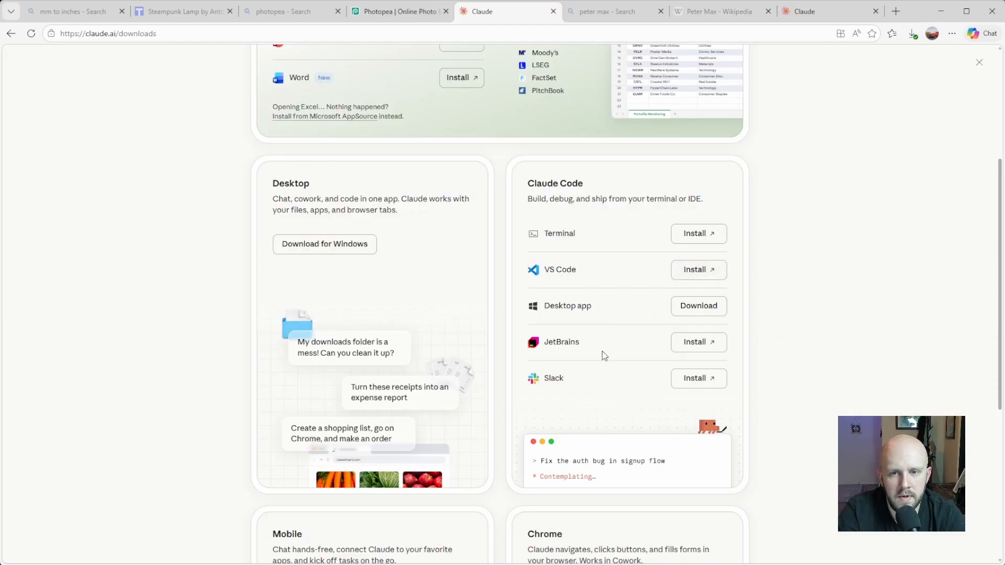
{"action": "scroll", "coordinate": [605, 359], "scroll_direction": "down", "scroll_amount": 5}
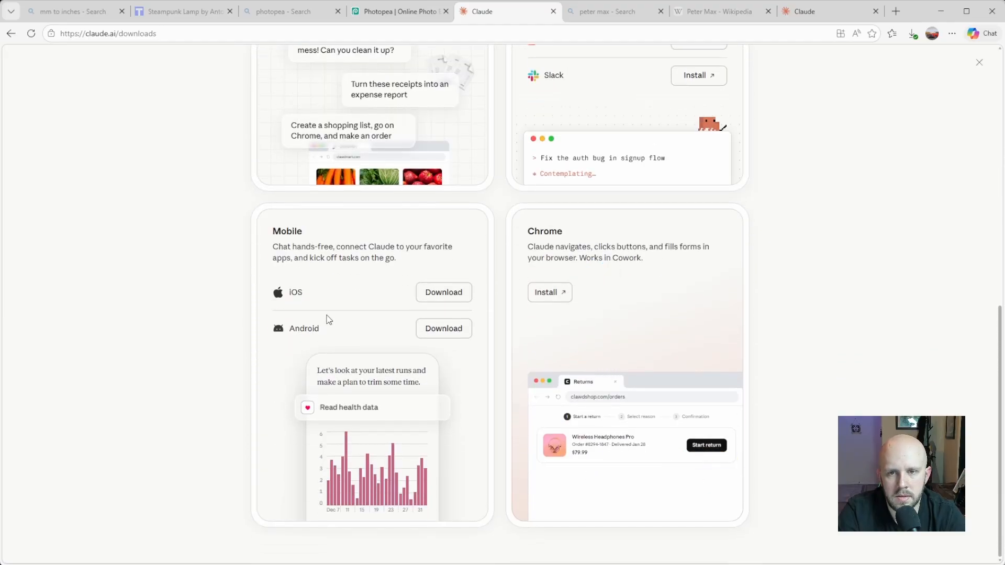
{"action": "scroll", "coordinate": [148, 294], "scroll_direction": "up", "scroll_amount": 9}
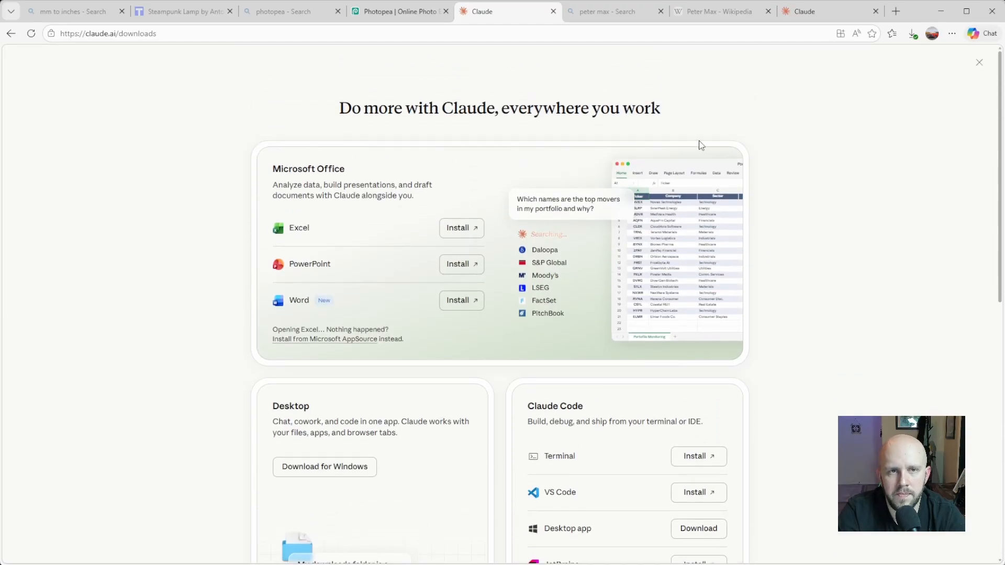
{"action": "left_click", "coordinate": [979, 62]}
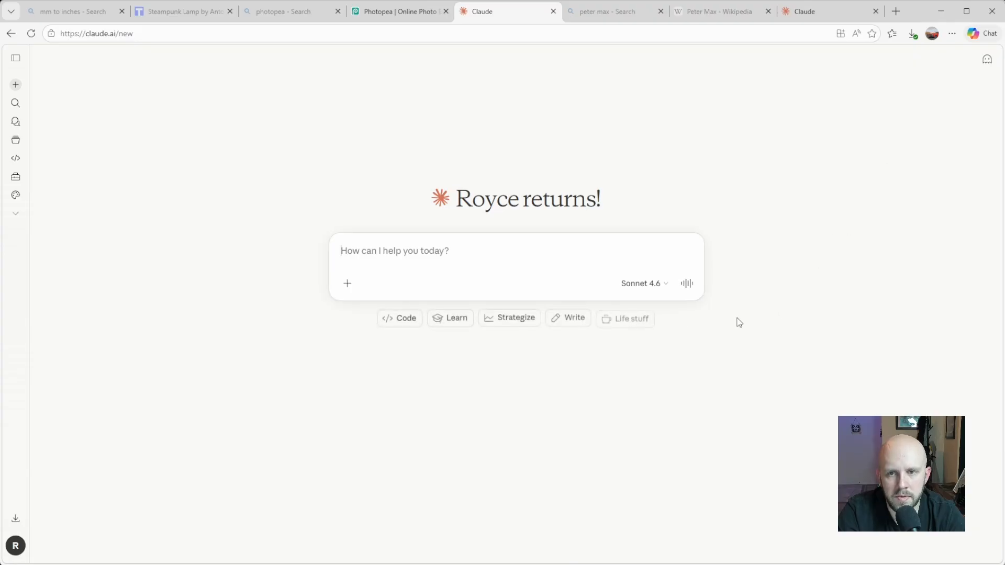